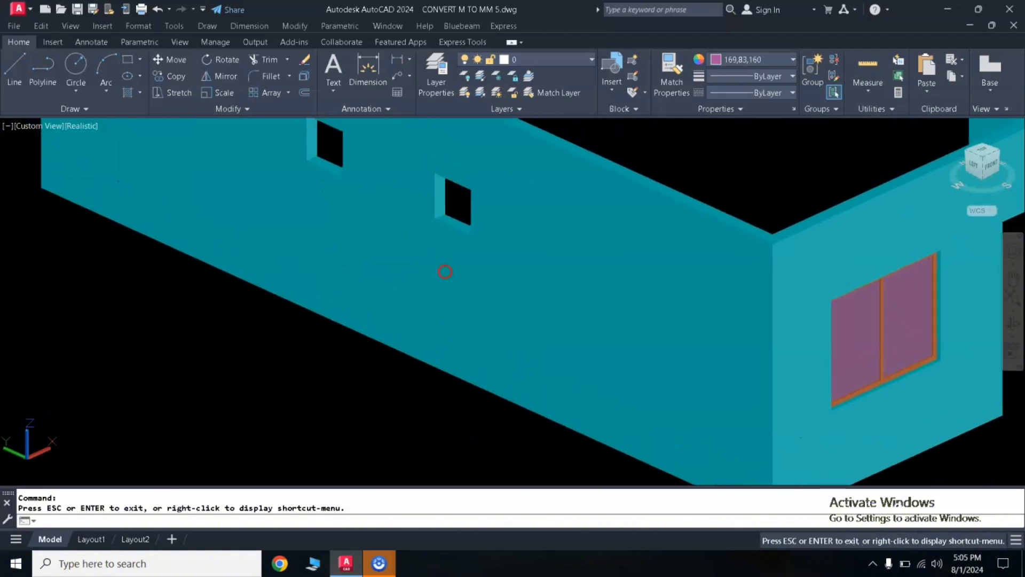
# Draw a rectangle 0.5 long and 0.5 wide in the empty area beside the building's long wall
pyautogui.press('Escape')
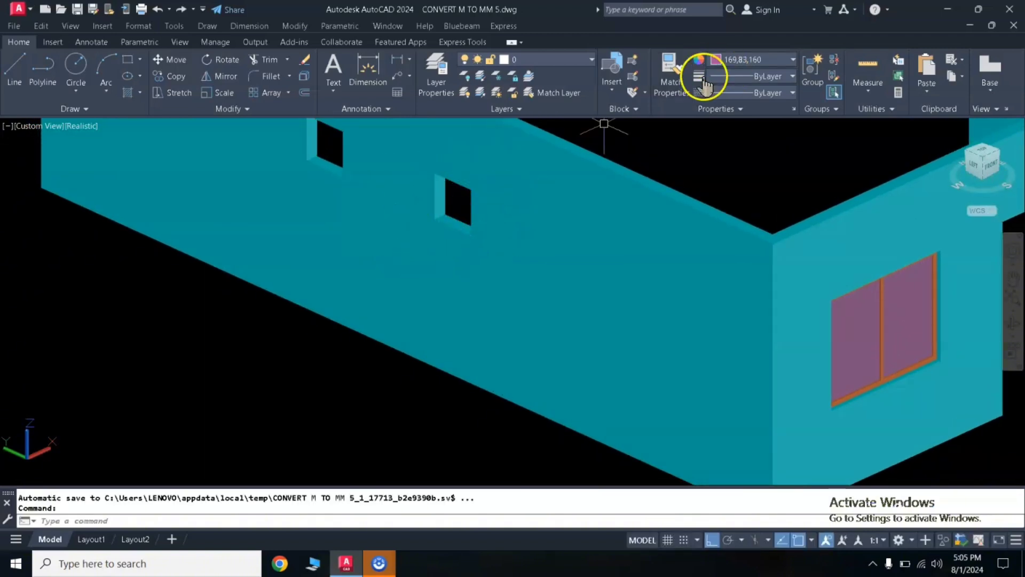
pyautogui.click(128, 60)
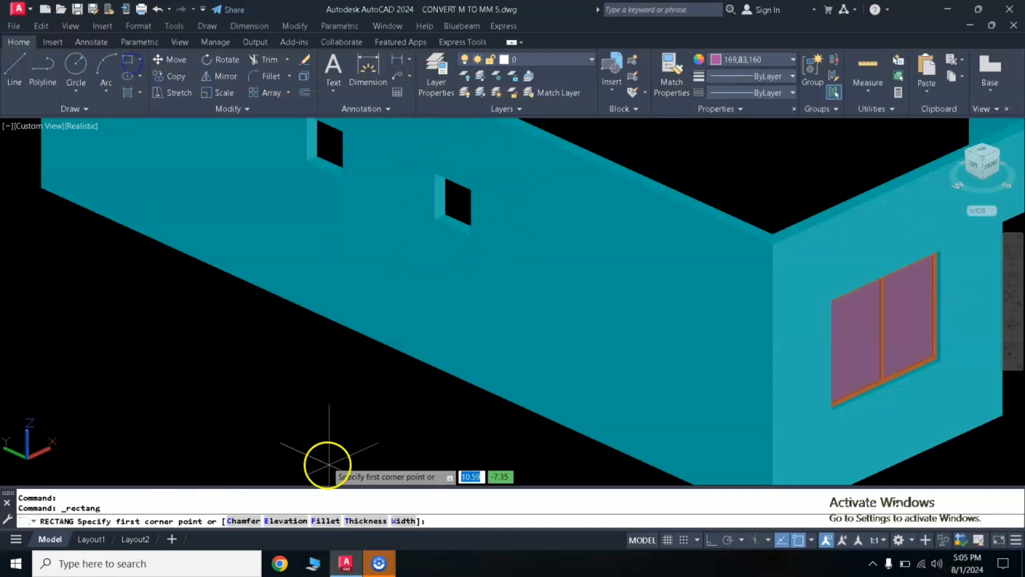
pyautogui.click(307, 434)
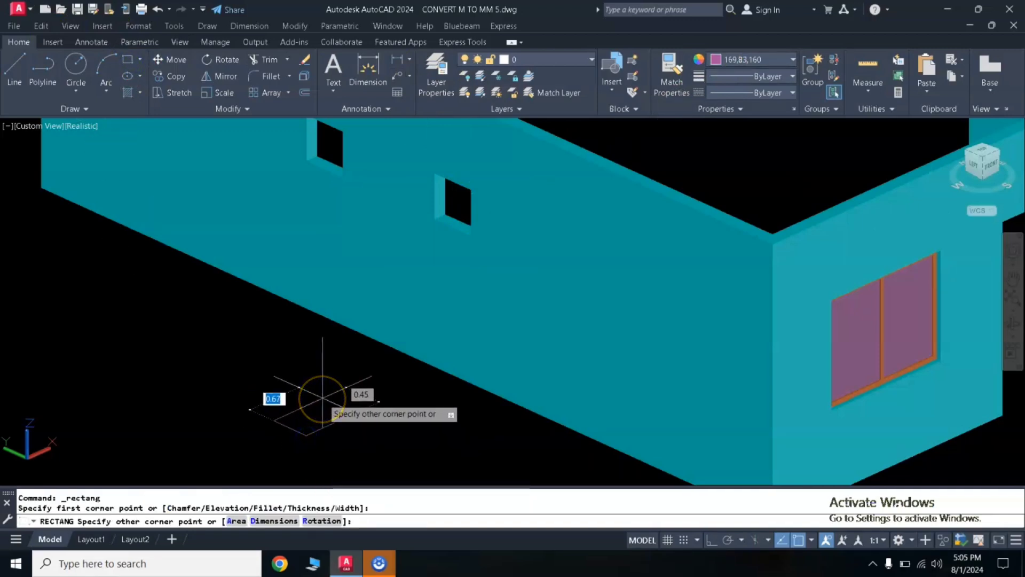
pyautogui.click(272, 520)
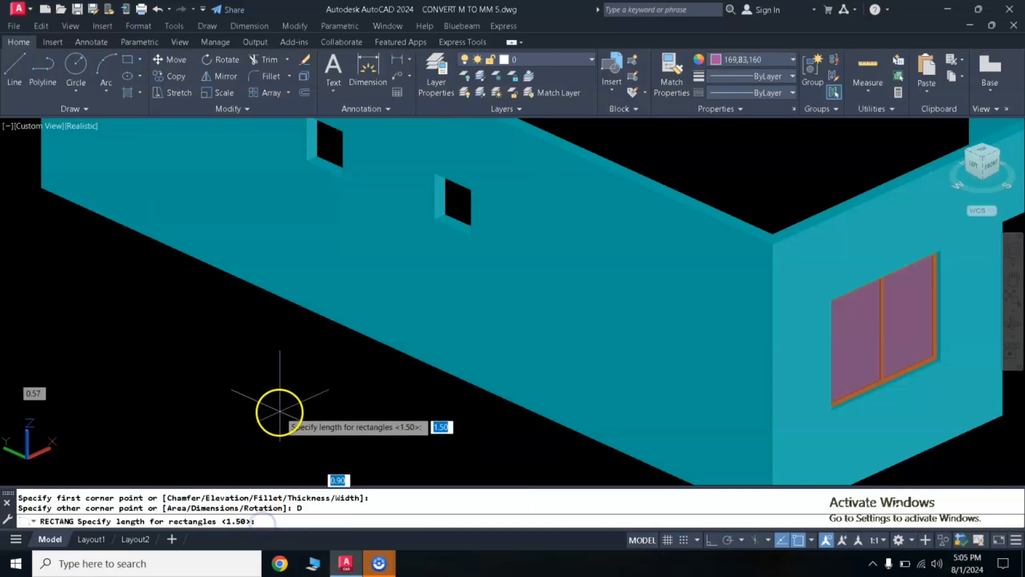
pyautogui.write('.5')
pyautogui.press('Return')
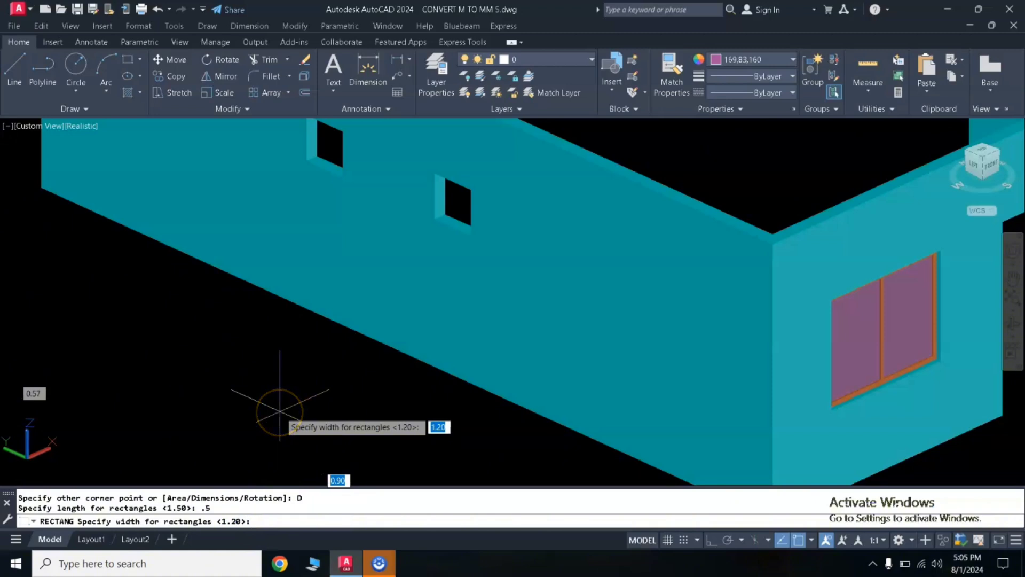
pyautogui.write('.5')
pyautogui.press('Return')
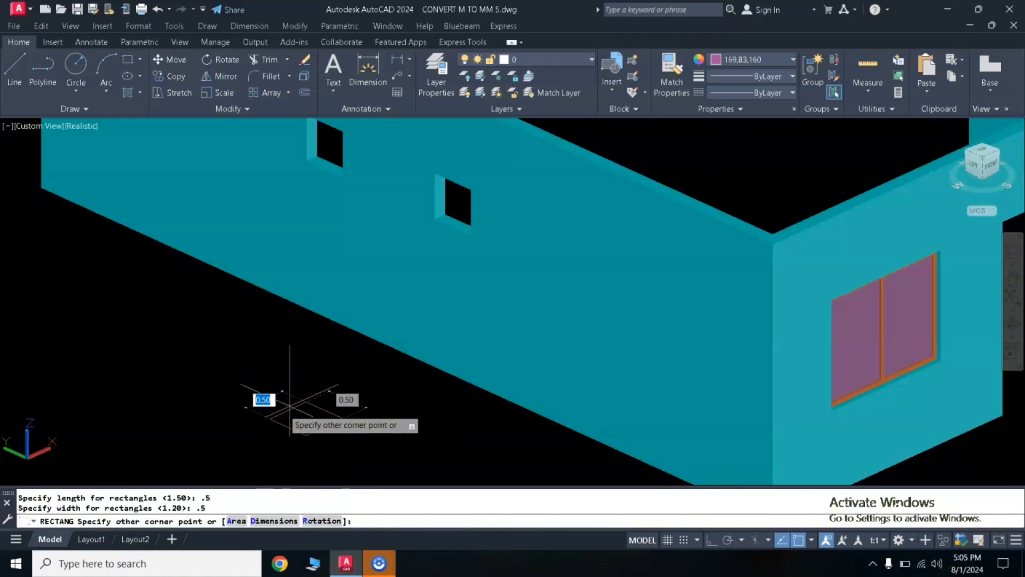
pyautogui.click(284, 435)
# Offset the new square inward by 0.03 to outline the window frame
pyautogui.scroll(3, 302, 414)
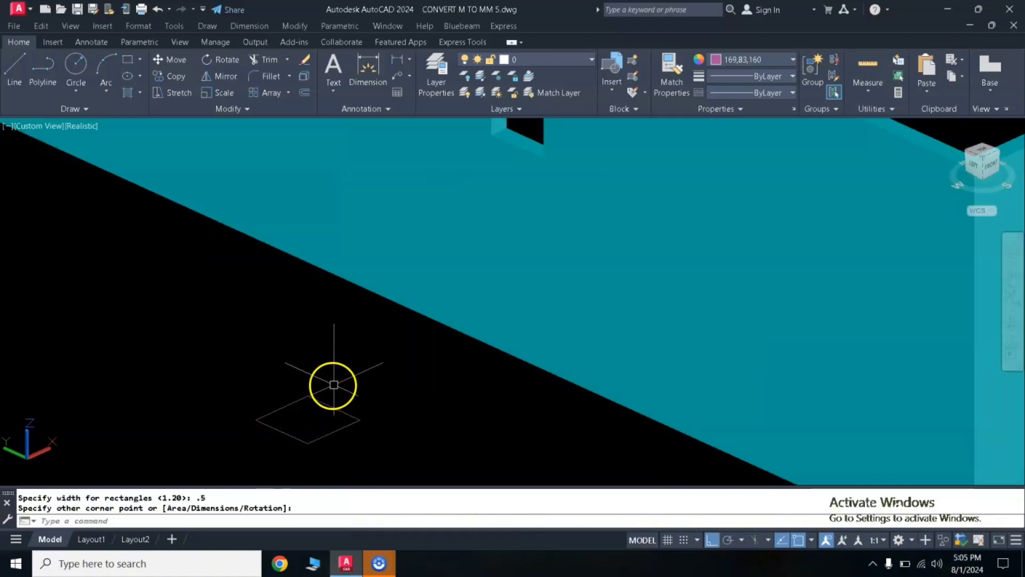
pyautogui.moveTo(395, 321); pyautogui.dragTo(382, 352, button='middle')
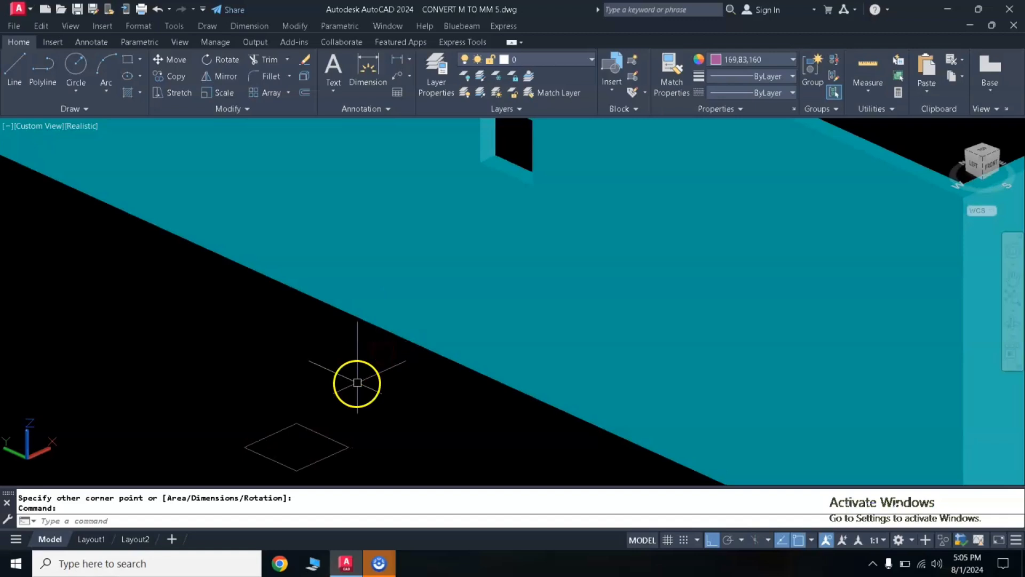
pyautogui.write('o')
pyautogui.press('Return')
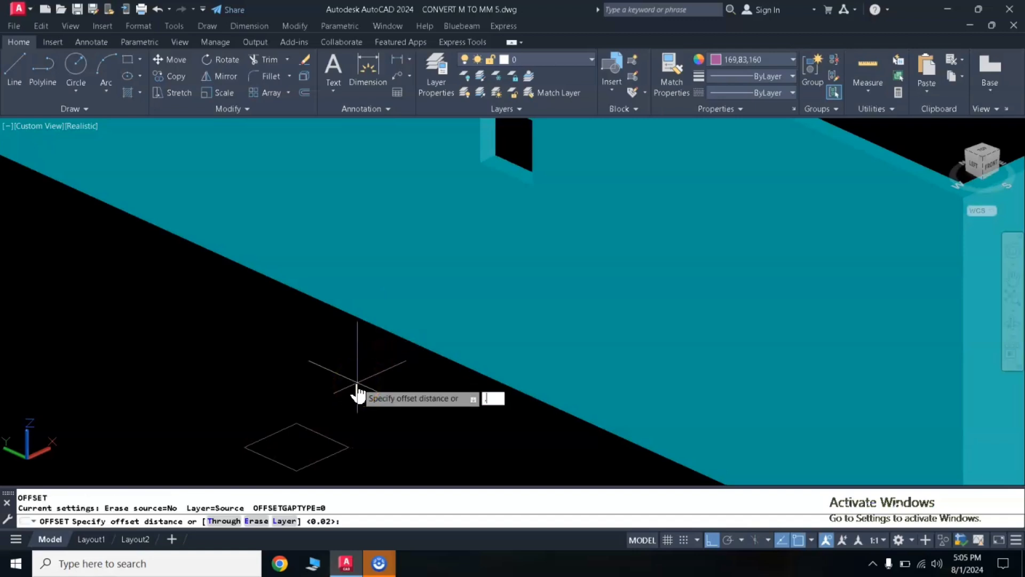
pyautogui.write('.03')
pyautogui.press('Return')
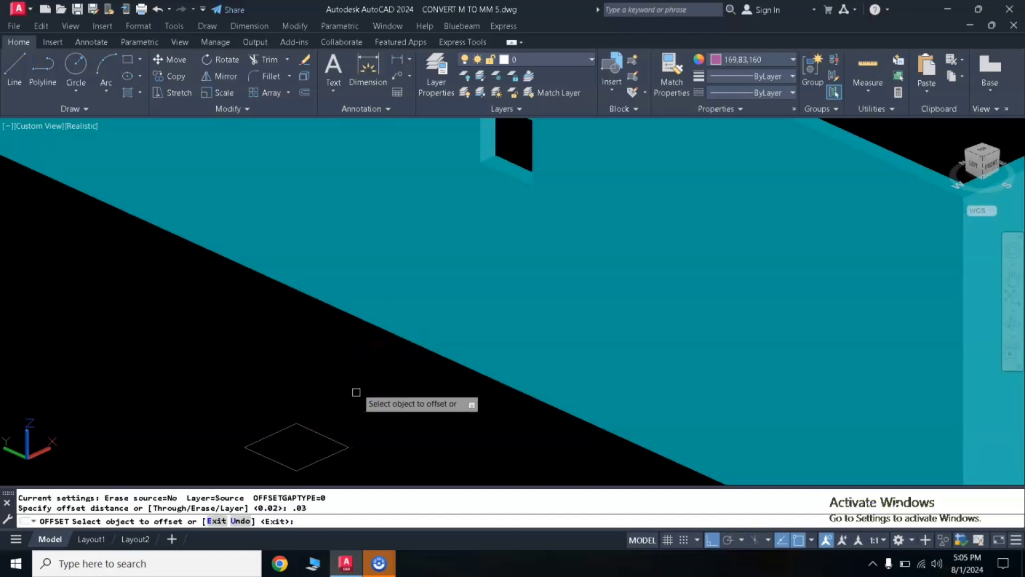
pyautogui.click(327, 436)
pyautogui.click(299, 444)
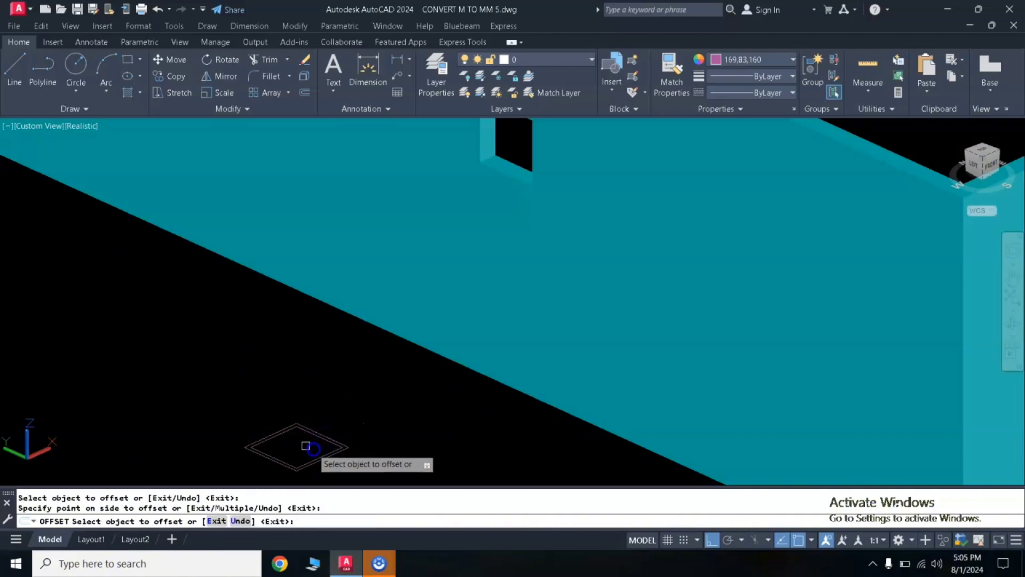
pyautogui.scroll(5, 297, 442)
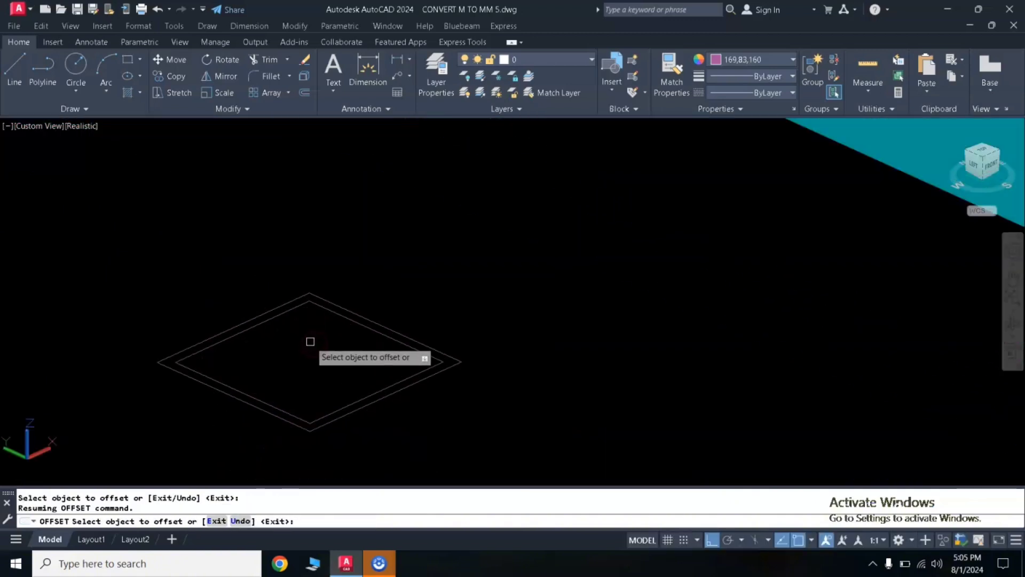
pyautogui.press('Return')
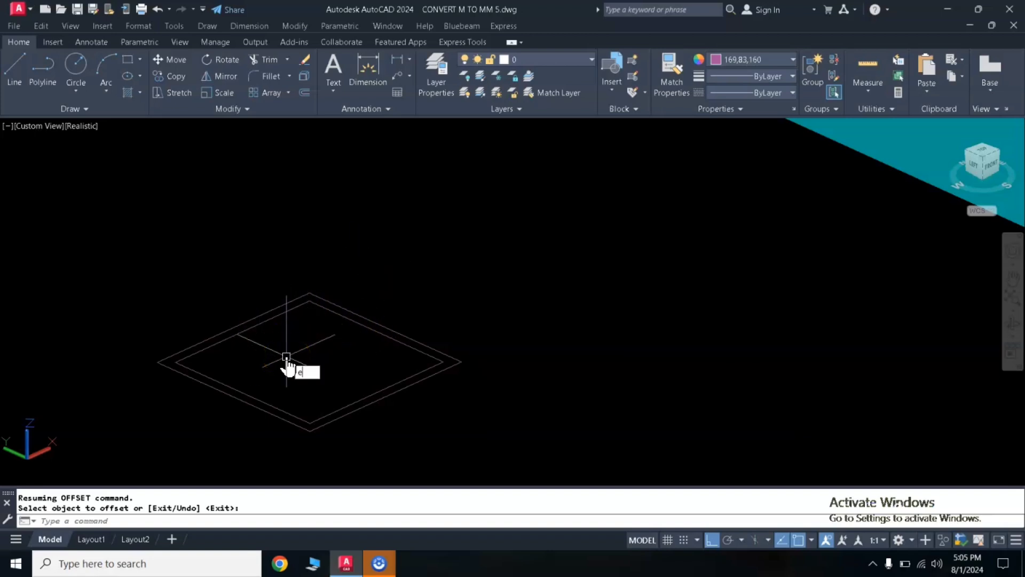
# Extrude the inner square upward to a height of about 0.22
pyautogui.write('ext')
pyautogui.press('Return')
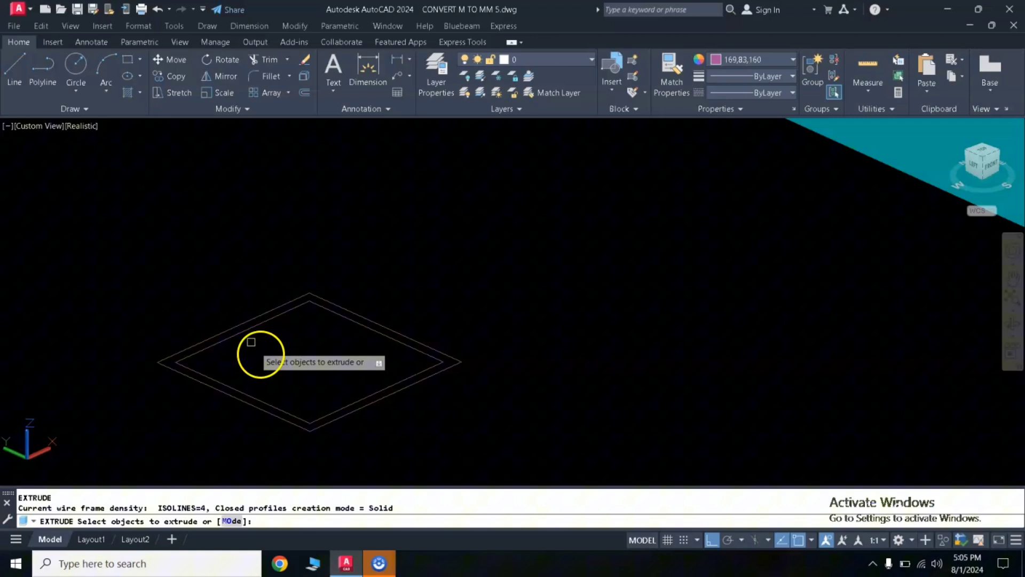
pyautogui.click(210, 375)
pyautogui.press('Return')
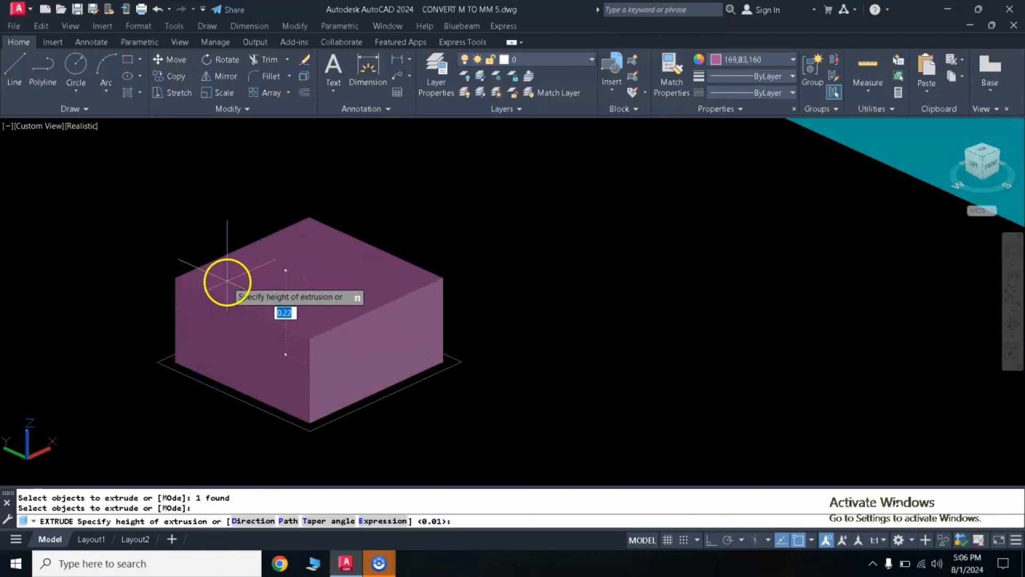
pyautogui.click(227, 282)
# Extrude the outer square to a height of 0.03
pyautogui.press('Return')
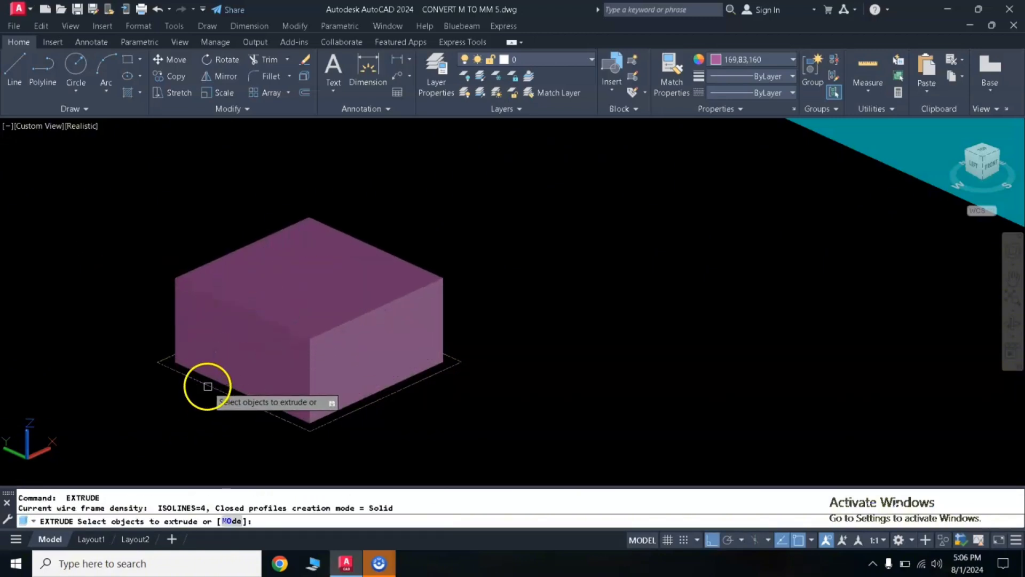
pyautogui.click(208, 386)
pyautogui.press('Return')
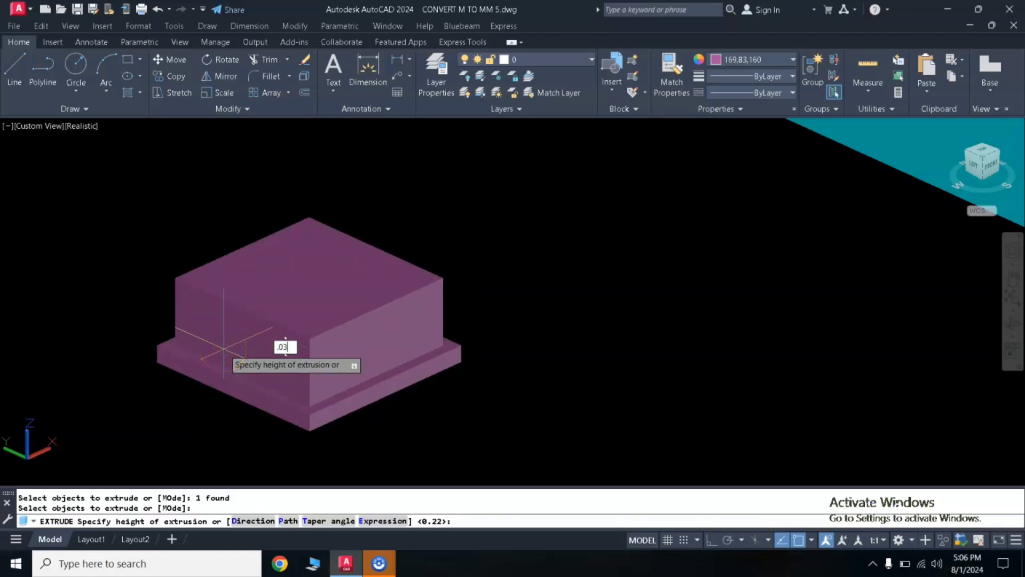
pyautogui.press('Return')
pyautogui.press('Return')
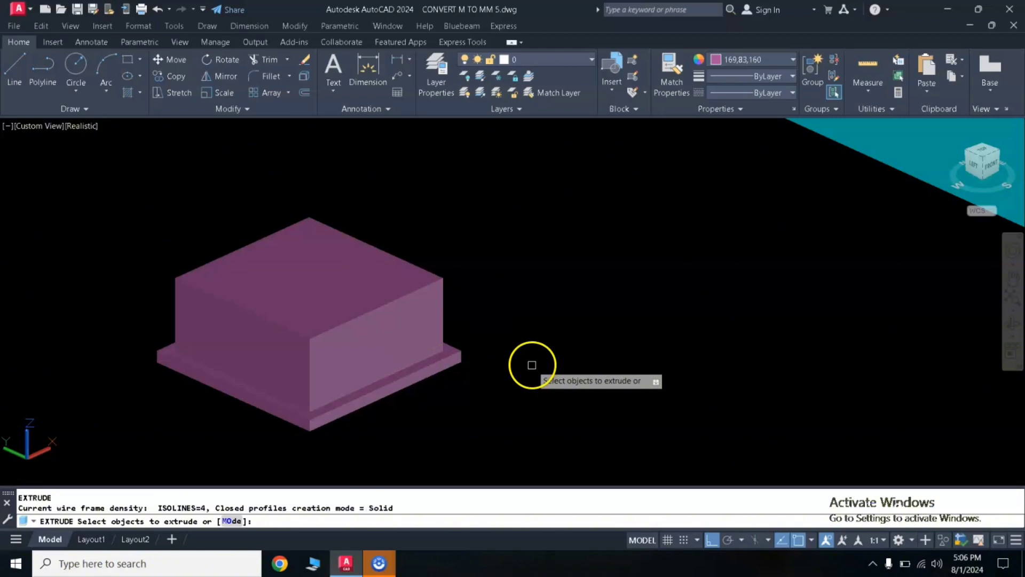
pyautogui.press('Return')
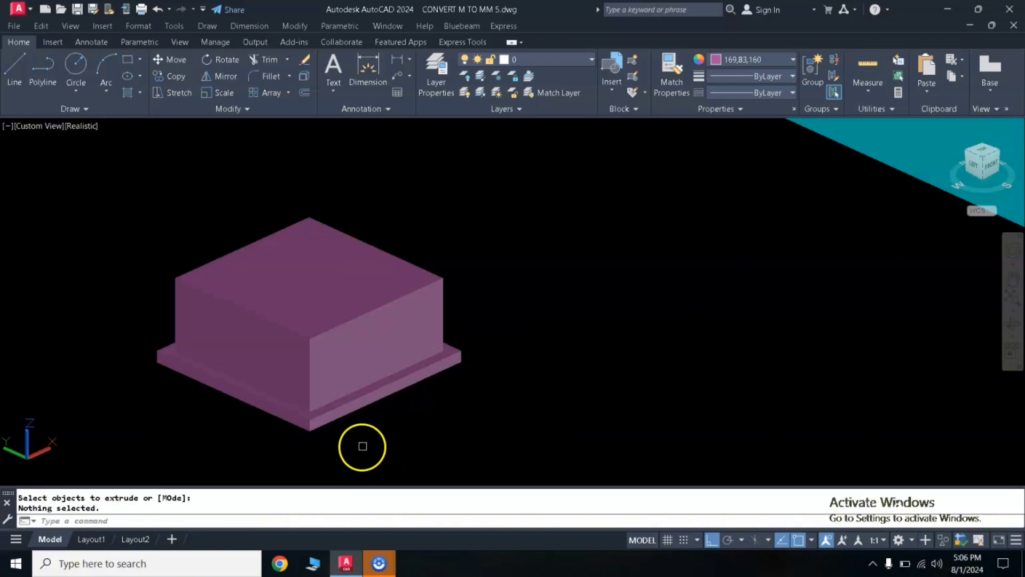
# Subtract the tall inner block from the low outer block to leave a hollow square frame
pyautogui.write('su')
pyautogui.press('Return')
pyautogui.click(322, 418)
pyautogui.press('Return')
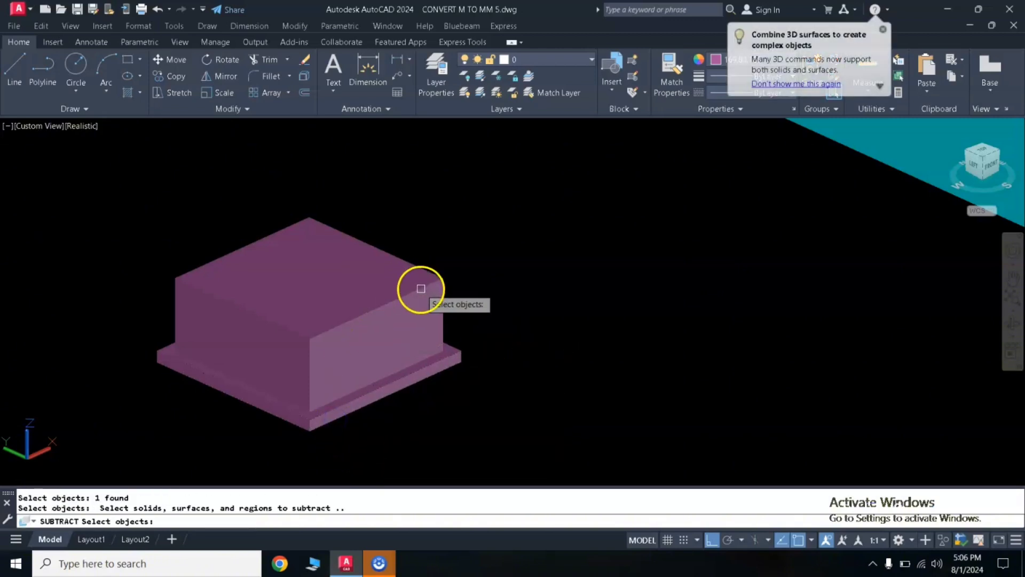
pyautogui.click(421, 289)
pyautogui.press('Return')
# Recolor the hollow square frame orange, dismissing the tip about combining 3D surfaces
pyautogui.click(476, 315)
pyautogui.click(295, 455)
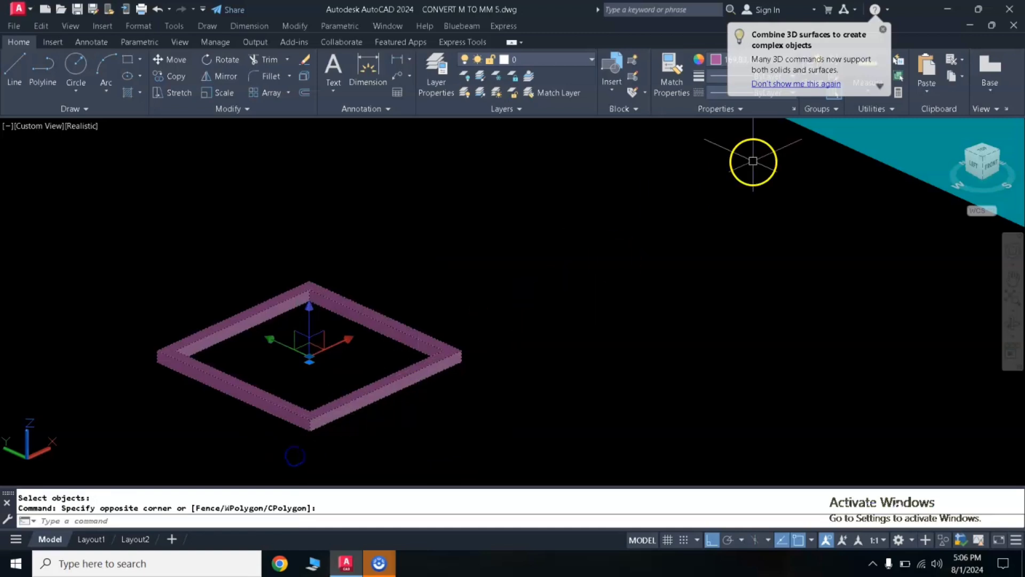
pyautogui.click(883, 29)
pyautogui.press('Escape')
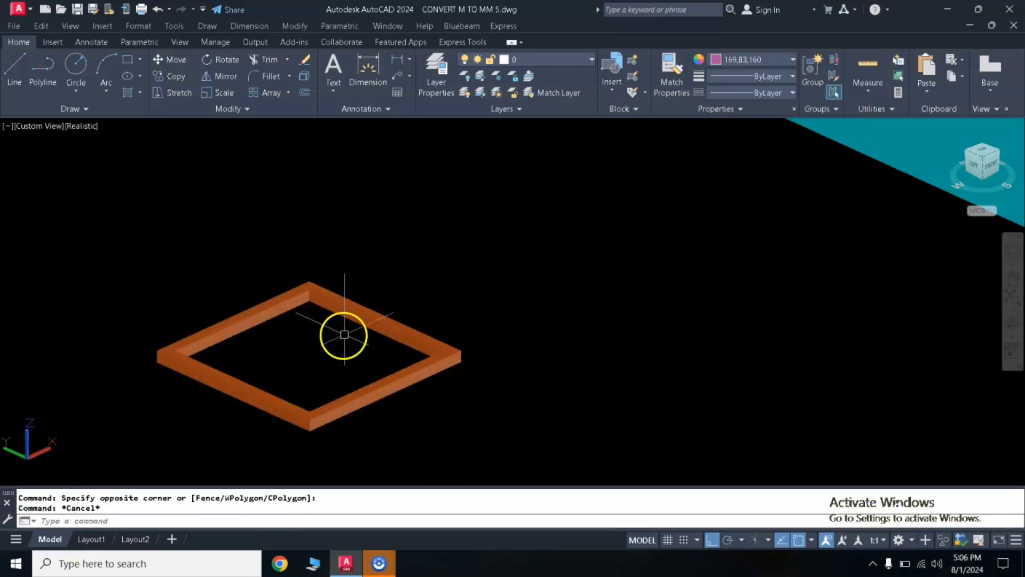
# Draw a line across the frame opening along X, joining the midpoints of two opposite inner edges
pyautogui.write('L')
pyautogui.press('Return')
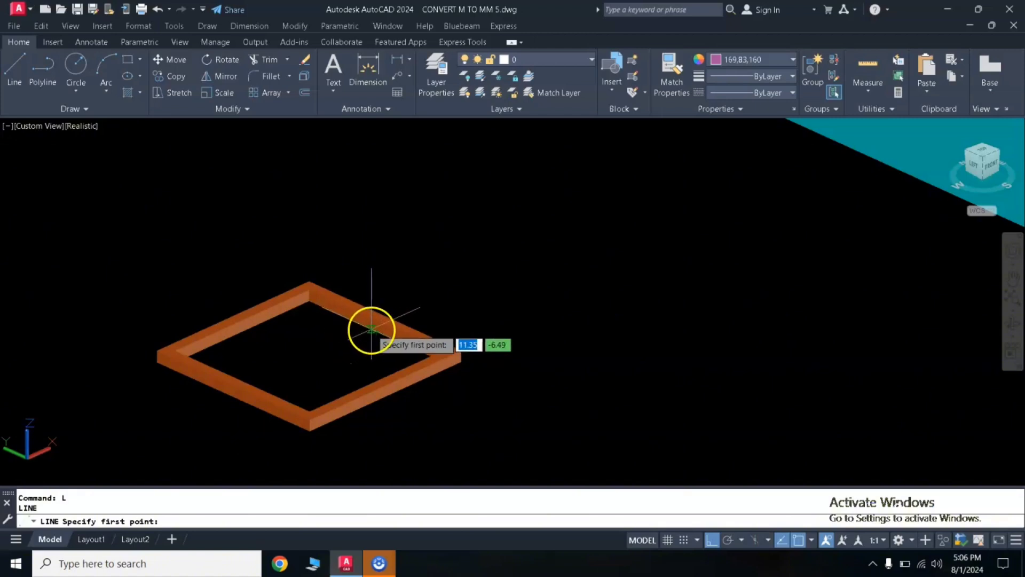
pyautogui.click(375, 330)
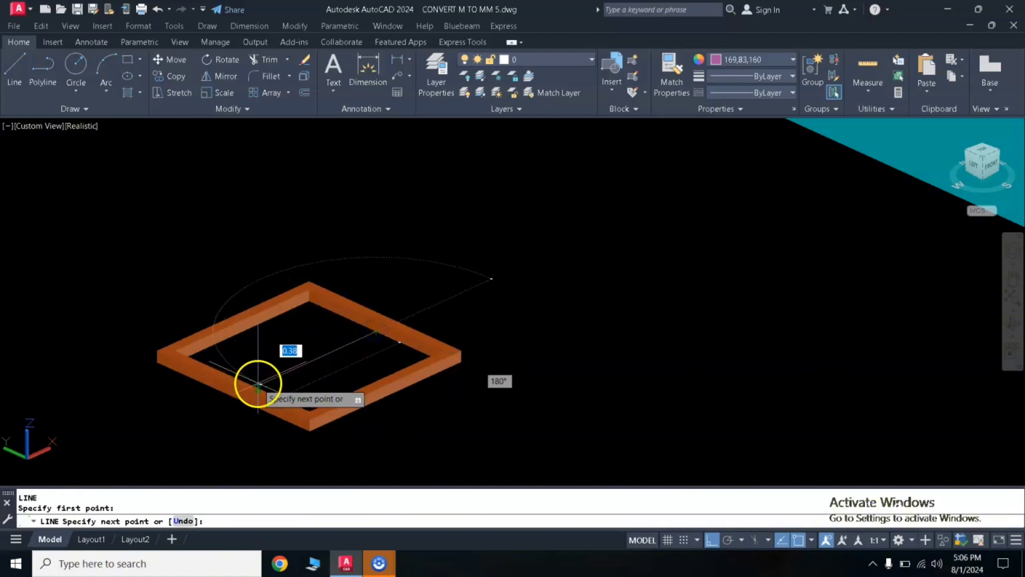
pyautogui.click(234, 396)
pyautogui.press('Return')
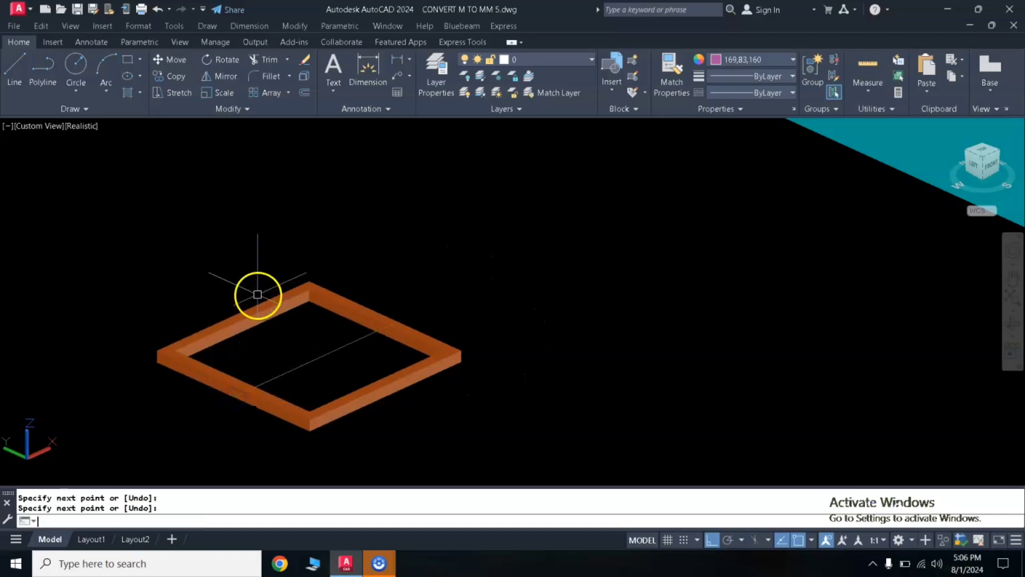
# Draw a second line across the opening, perpendicular to the first, between the midpoints of the other two inner edges
pyautogui.press('Return')
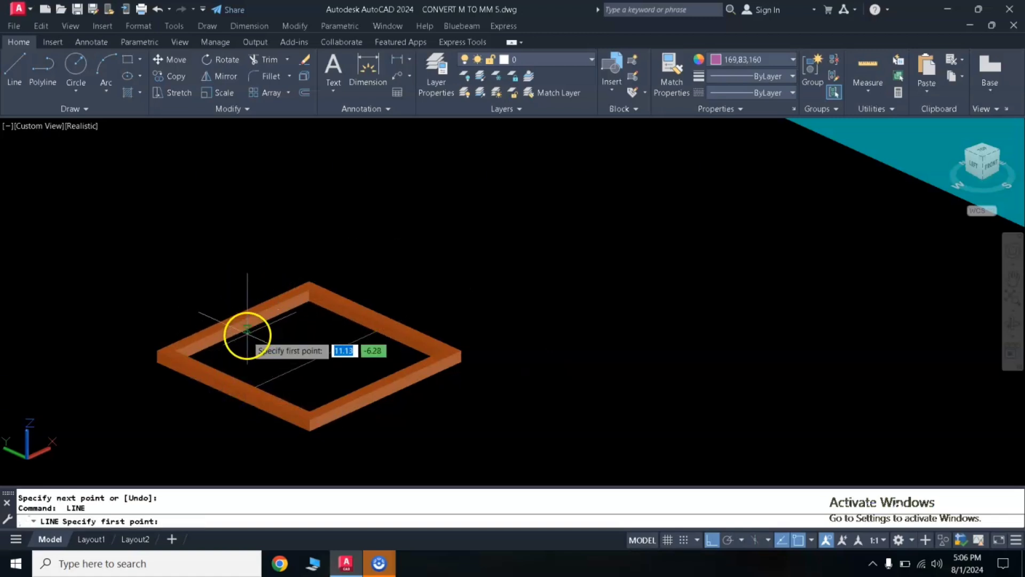
pyautogui.click(243, 331)
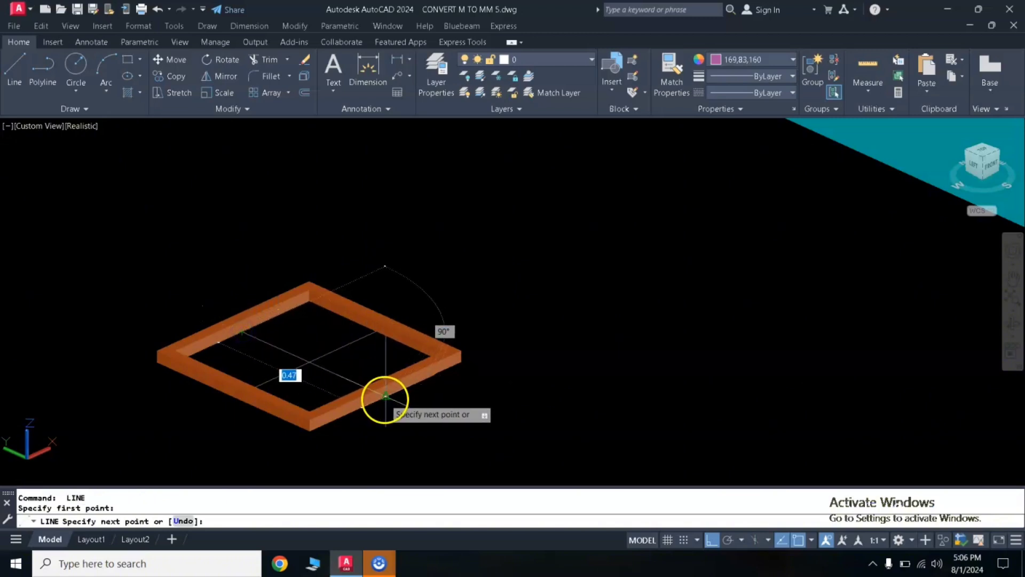
pyautogui.click(385, 396)
pyautogui.press('Return')
# Offset both crossing centre lines by 0.01 to each side to outline the window bars
pyautogui.scroll(5, 291, 351)
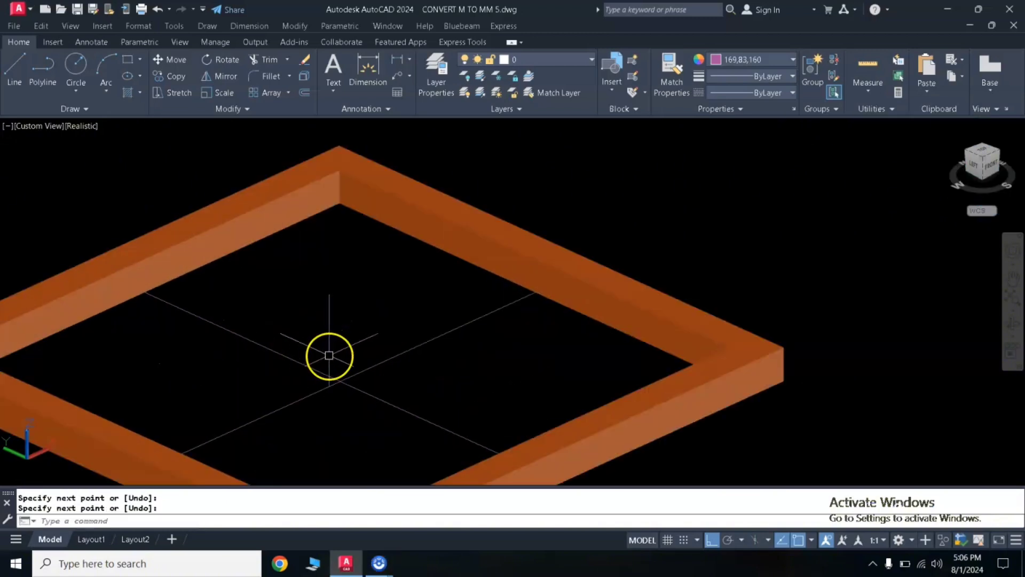
pyautogui.press('Return')
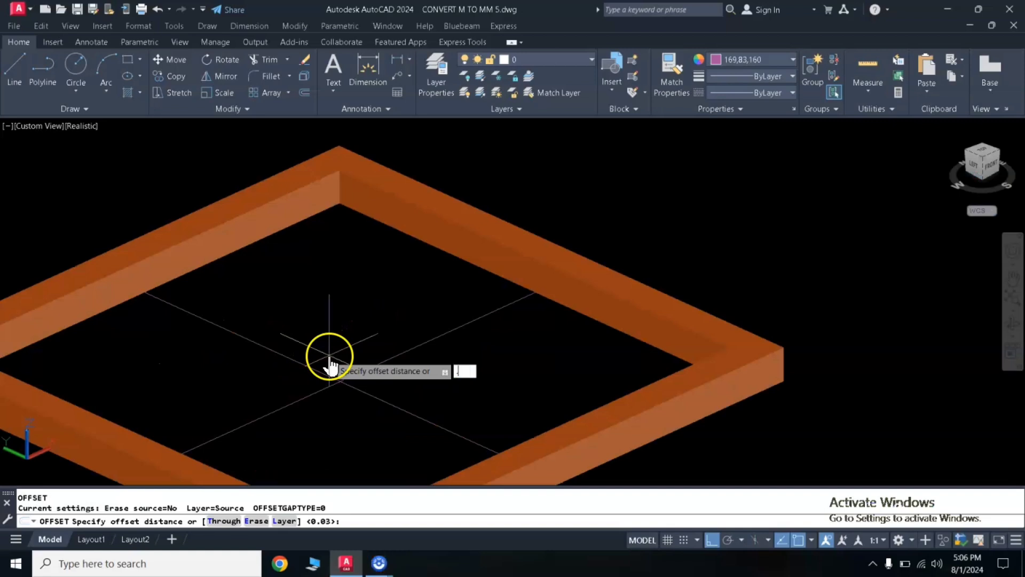
pyautogui.press('Return')
pyautogui.click(353, 376)
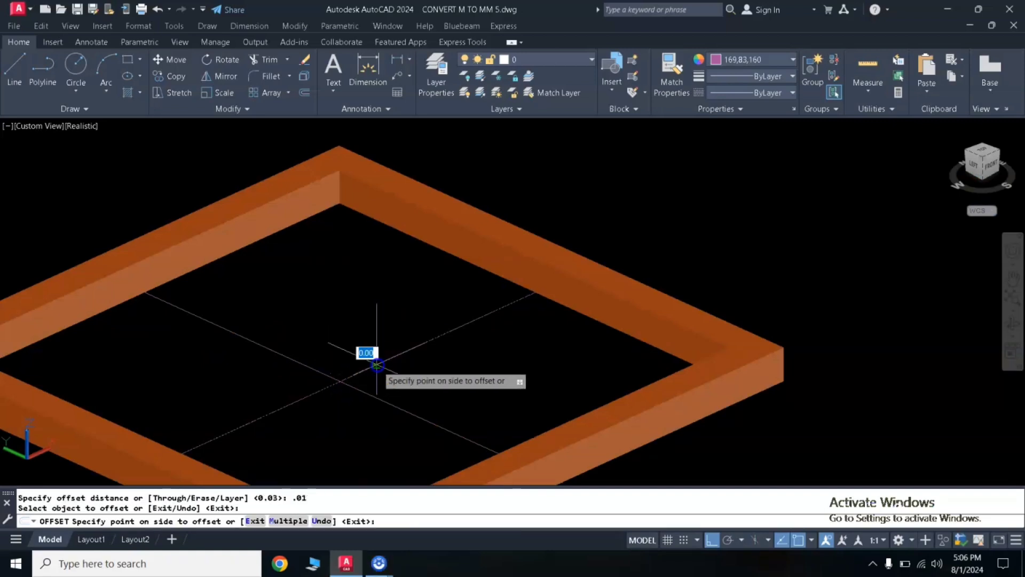
pyautogui.click(378, 356)
pyautogui.click(382, 358)
pyautogui.click(305, 362)
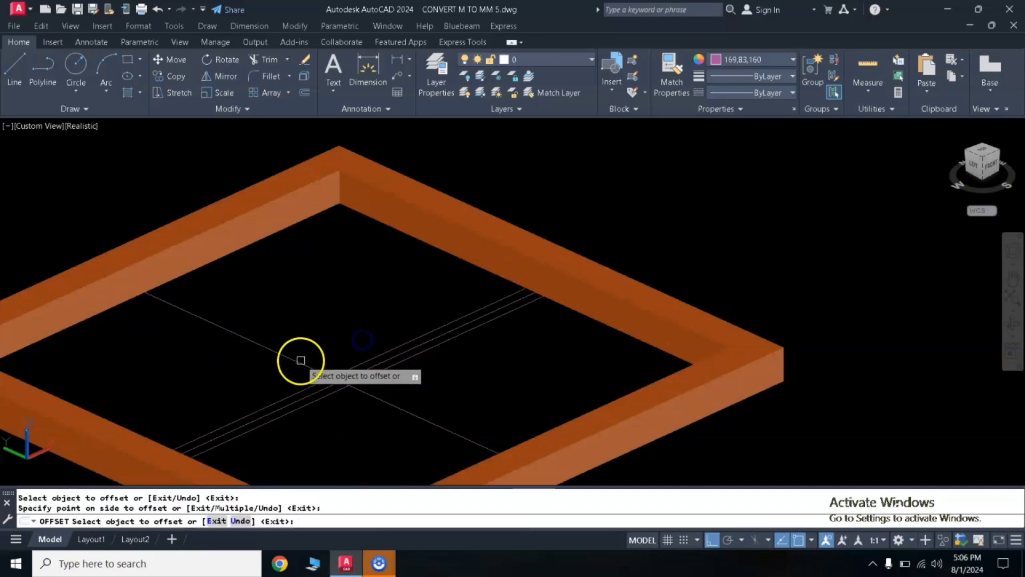
pyautogui.click(281, 353)
pyautogui.click(315, 336)
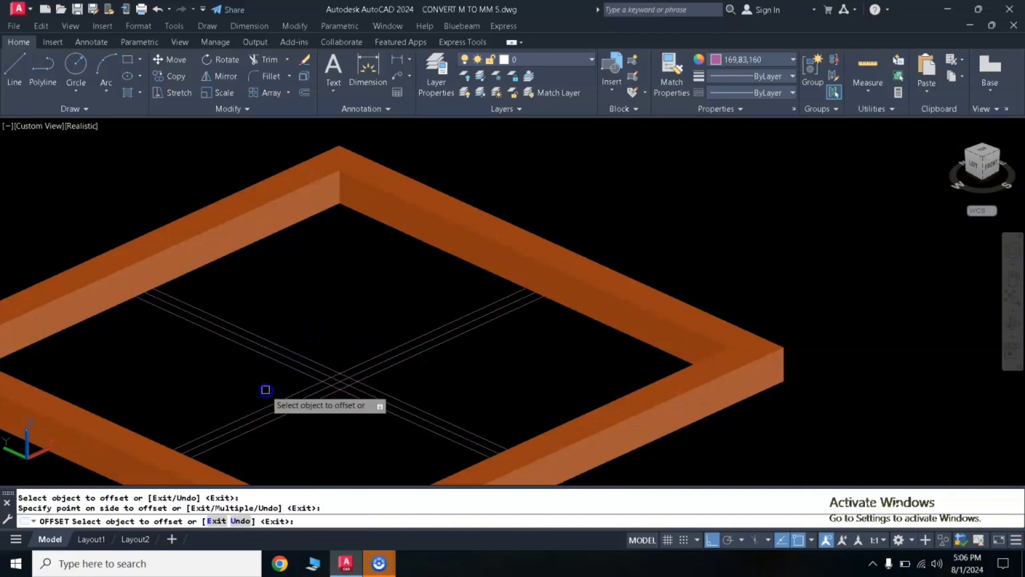
pyautogui.press('Return')
# Erase the two original centre lines, keeping only their offset copies
pyautogui.scroll(5, 364, 395)
pyautogui.click(372, 337)
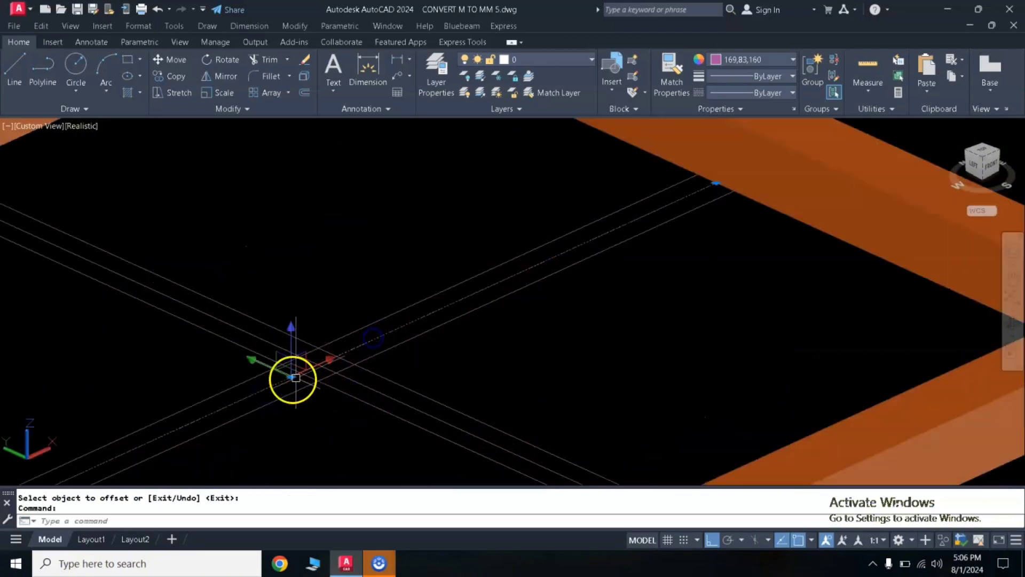
pyautogui.click(375, 392)
pyautogui.write('E')
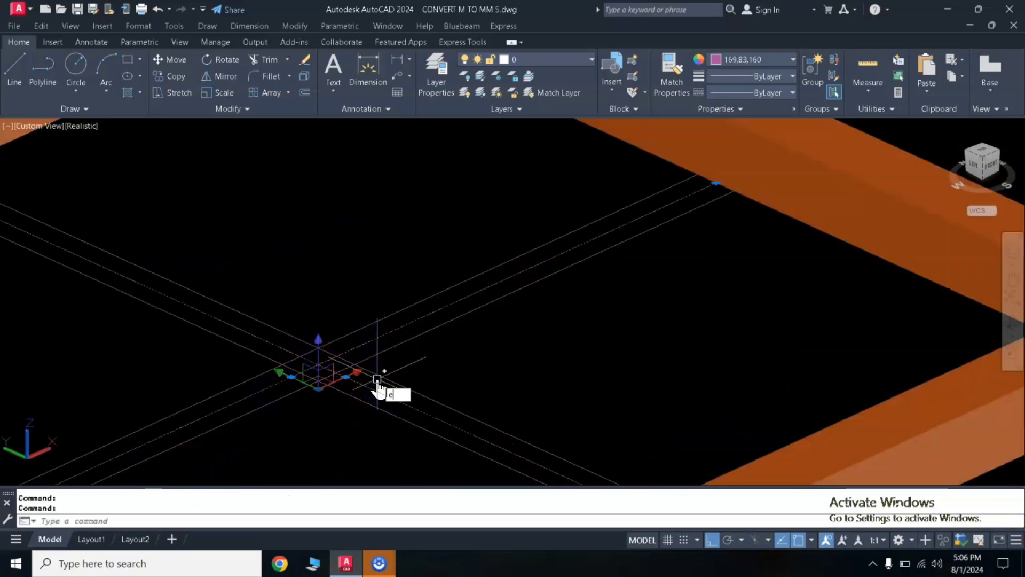
pyautogui.press('Return')
pyautogui.click(329, 390)
# Trim the offset line segments inside the crossing so the window bars form one open cross outline
pyautogui.write('tr')
pyautogui.press('Return')
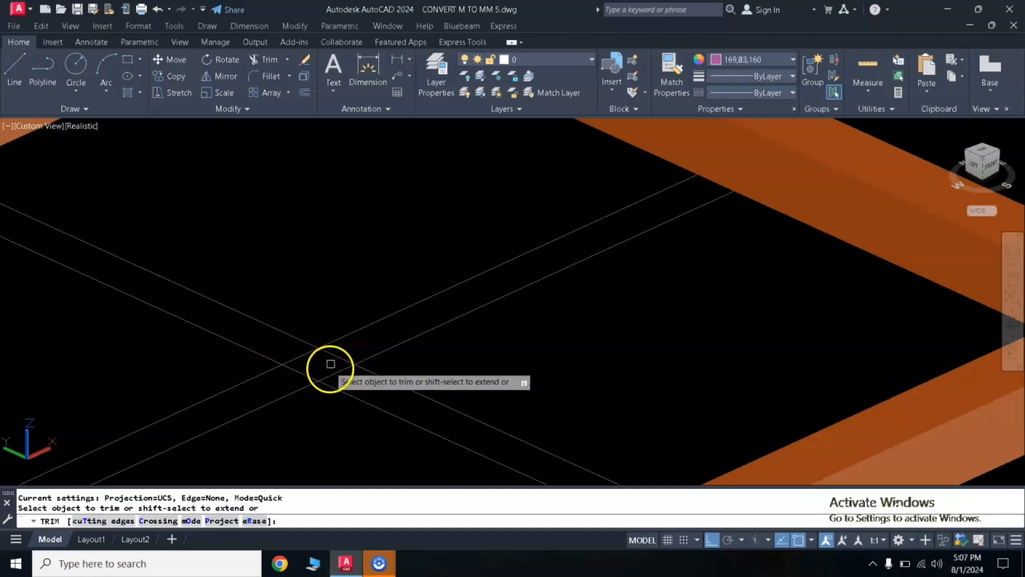
pyautogui.click(304, 375)
pyautogui.click(302, 358)
pyautogui.press('Return')
pyautogui.scroll(-5, 314, 363)
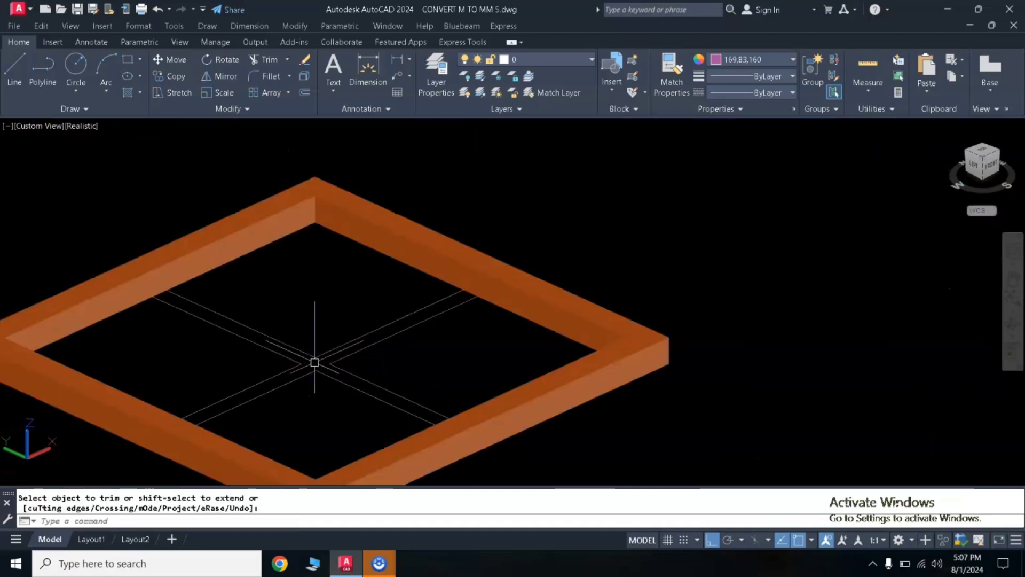
# Presspull the cross-shaped area between the bar lines upward into solid bars level with the frame's top
pyautogui.moveTo(307, 327); pyautogui.dragTo(364, 301, button='middle')
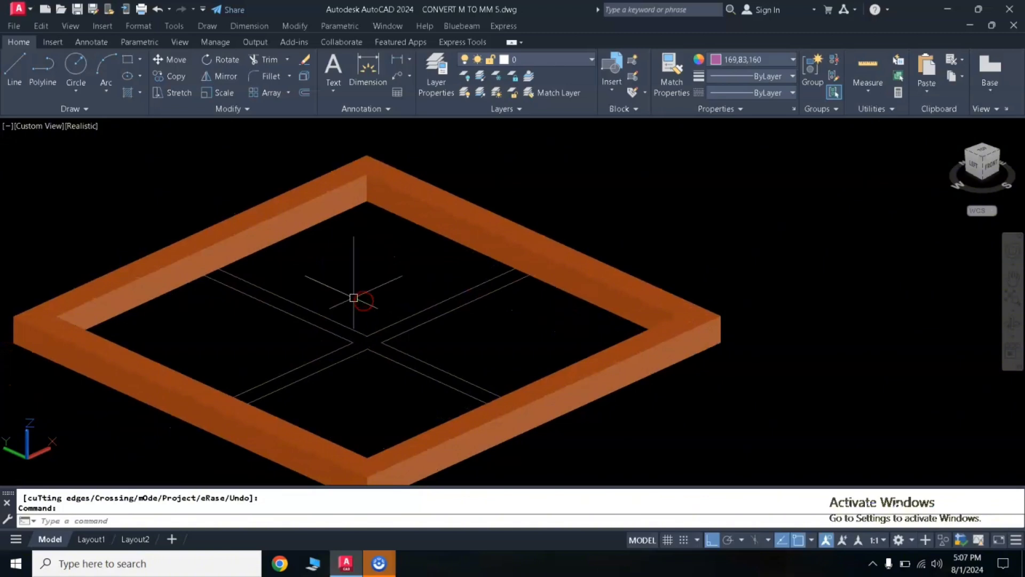
pyautogui.write('PRESS')
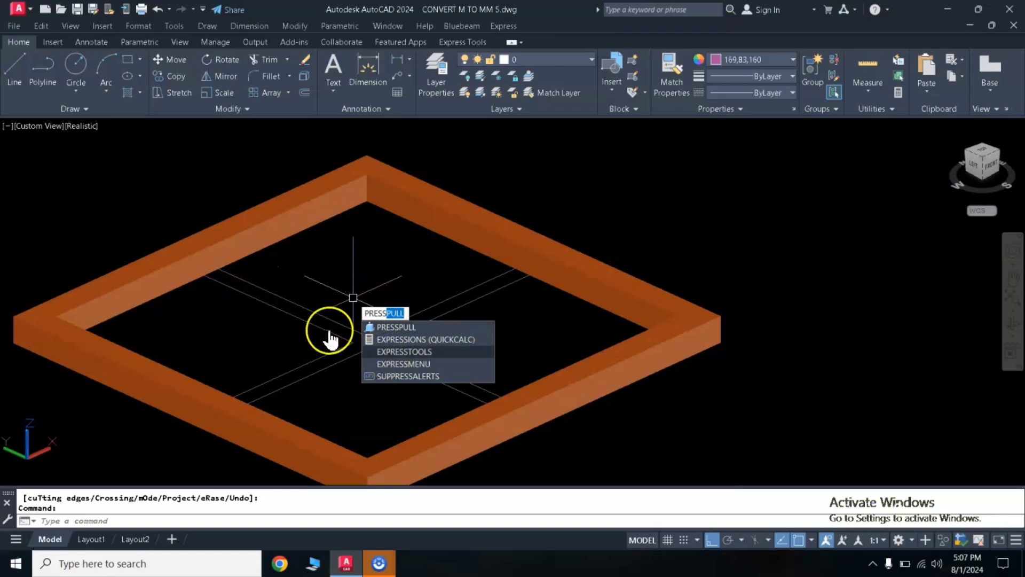
pyautogui.click(399, 327)
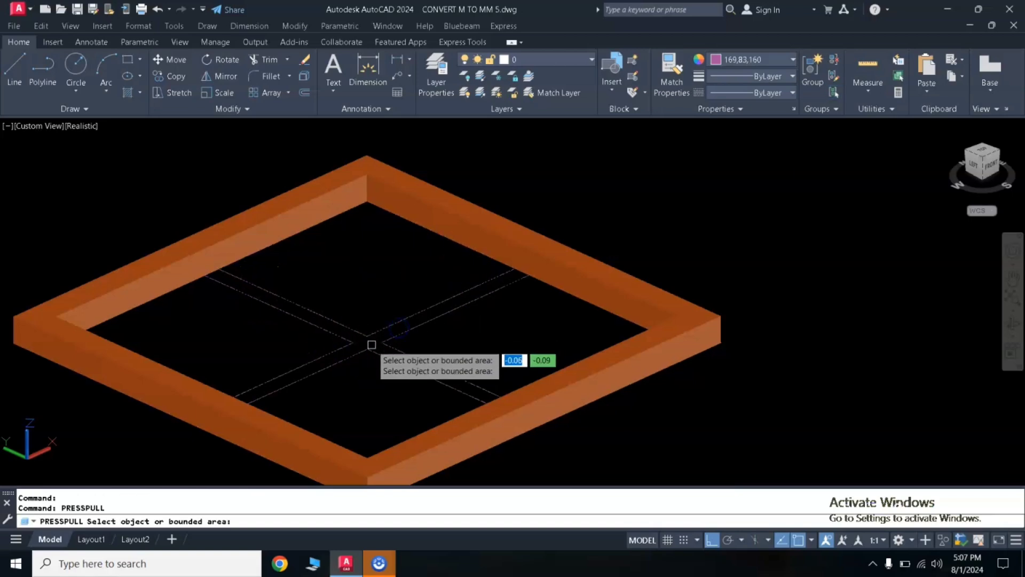
pyautogui.click(373, 336)
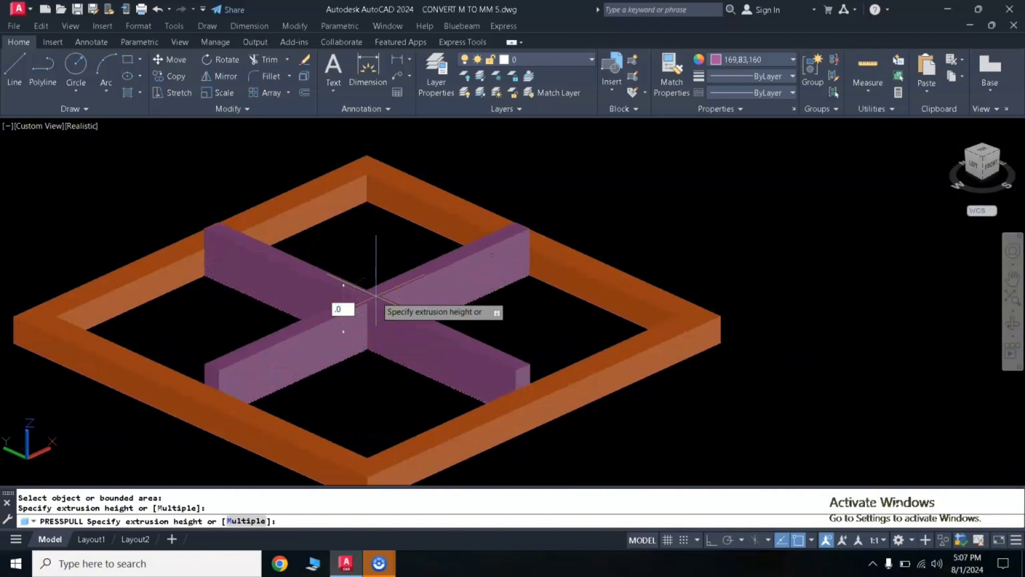
pyautogui.press('Return')
pyautogui.press('Escape')
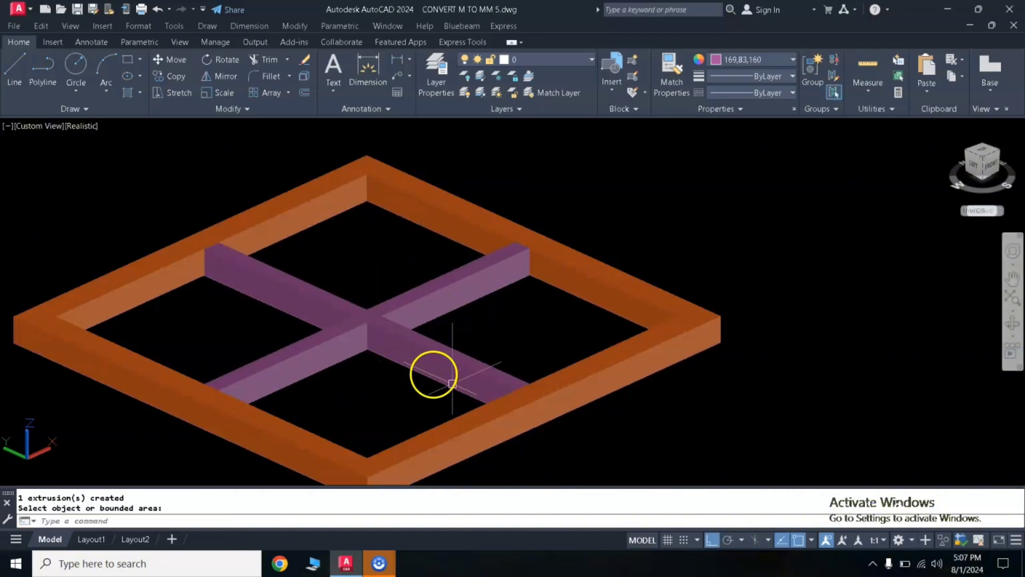
# Change the crossing bars' colour to the frame's orange, 242,103,34
pyautogui.click(447, 339)
pyautogui.click(414, 356)
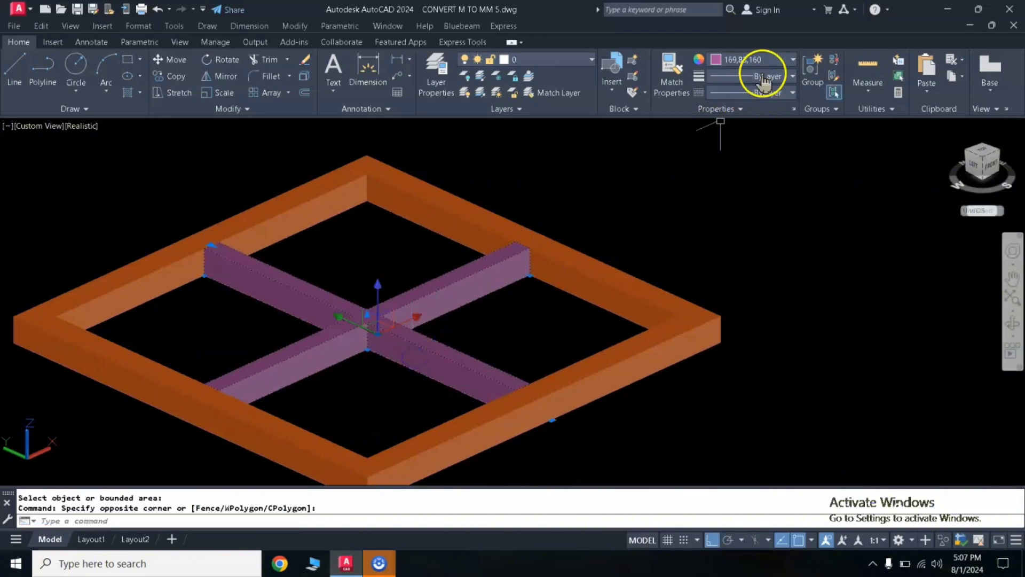
pyautogui.click(759, 60)
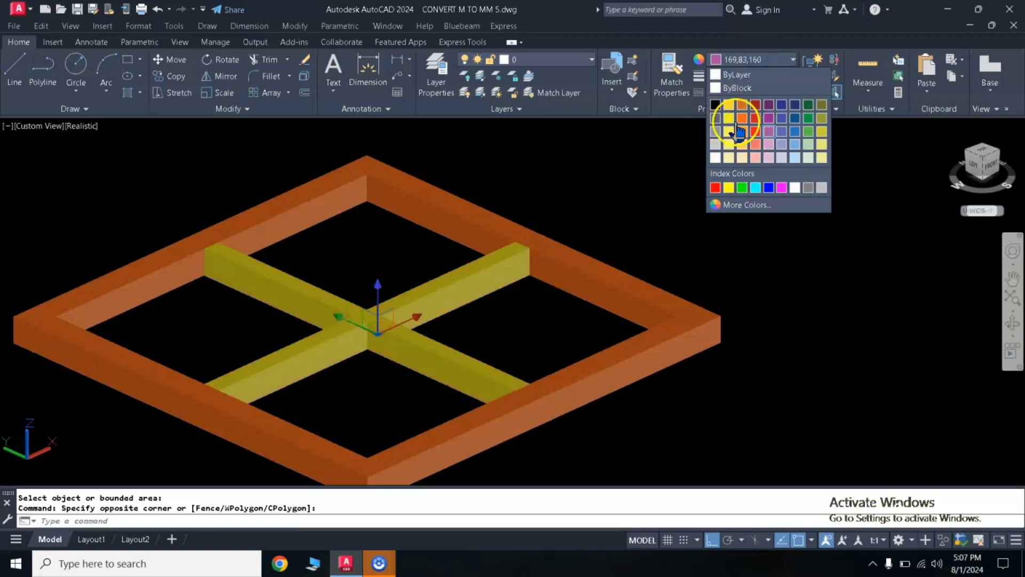
pyautogui.click(742, 119)
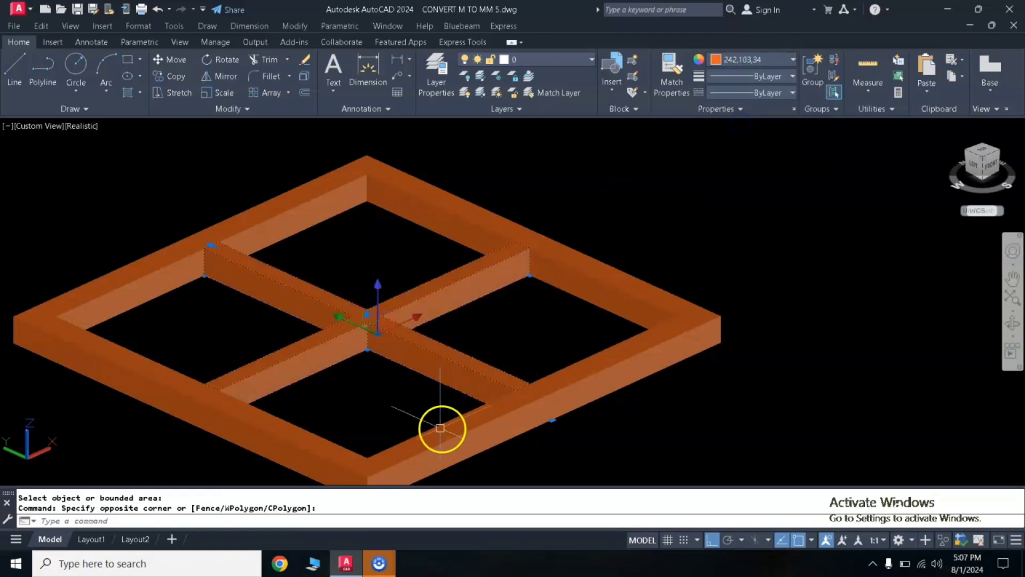
pyautogui.press('Escape')
pyautogui.press('Escape')
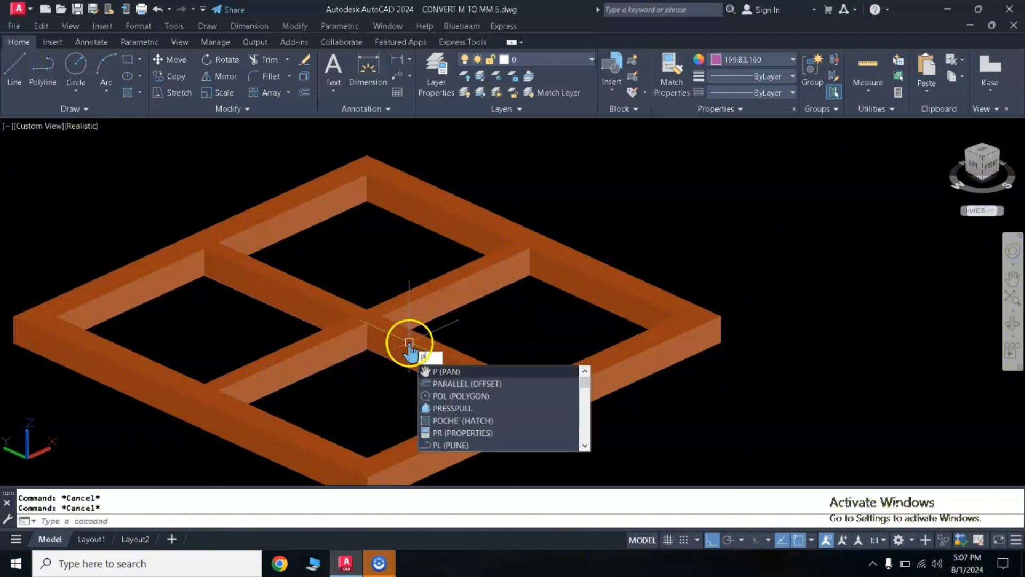
# Presspull the rear opening between the frame and bars into a thin glass pane
pyautogui.click(439, 381)
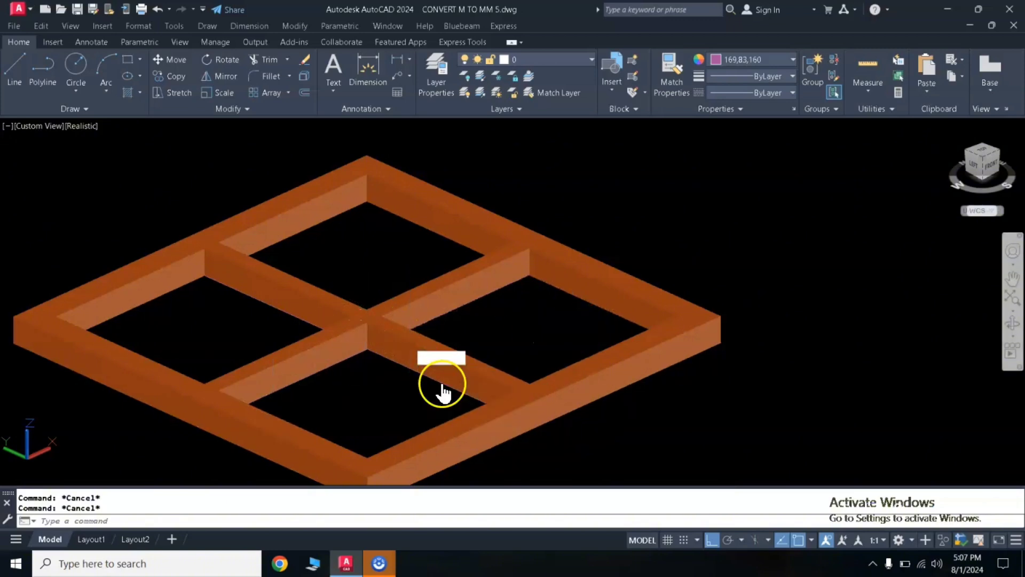
pyautogui.click(378, 264)
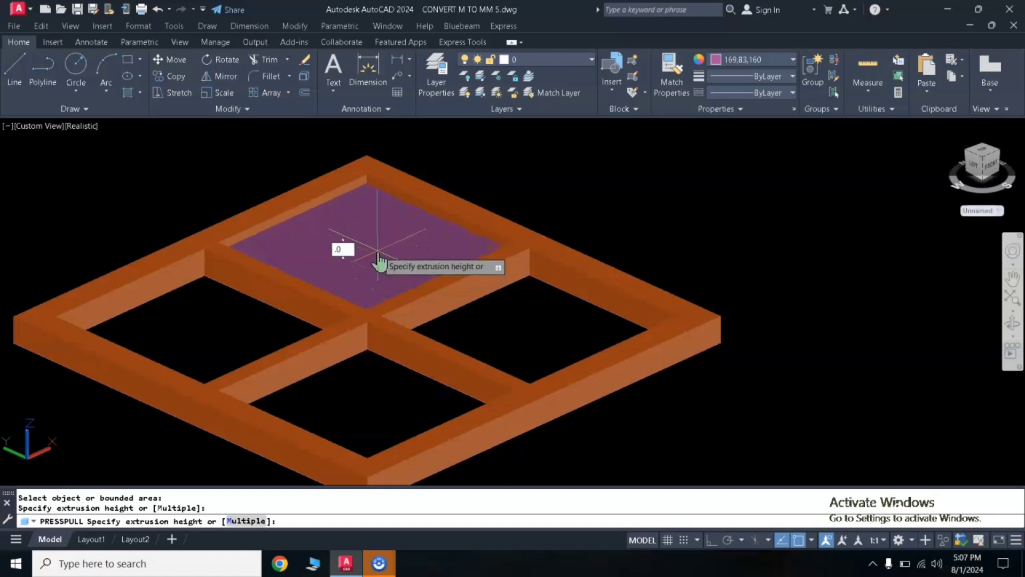
pyautogui.press('Return')
pyautogui.press('Return')
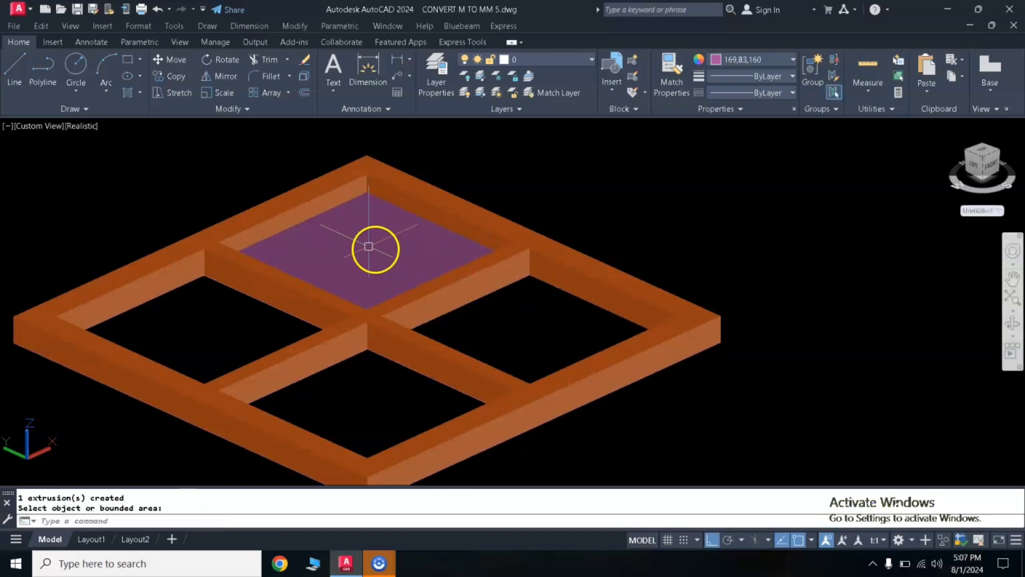
# Move the glass pane up by half the frame's thickness, from a bottom frame corner to that vertical edge's midpoint
pyautogui.click(340, 224)
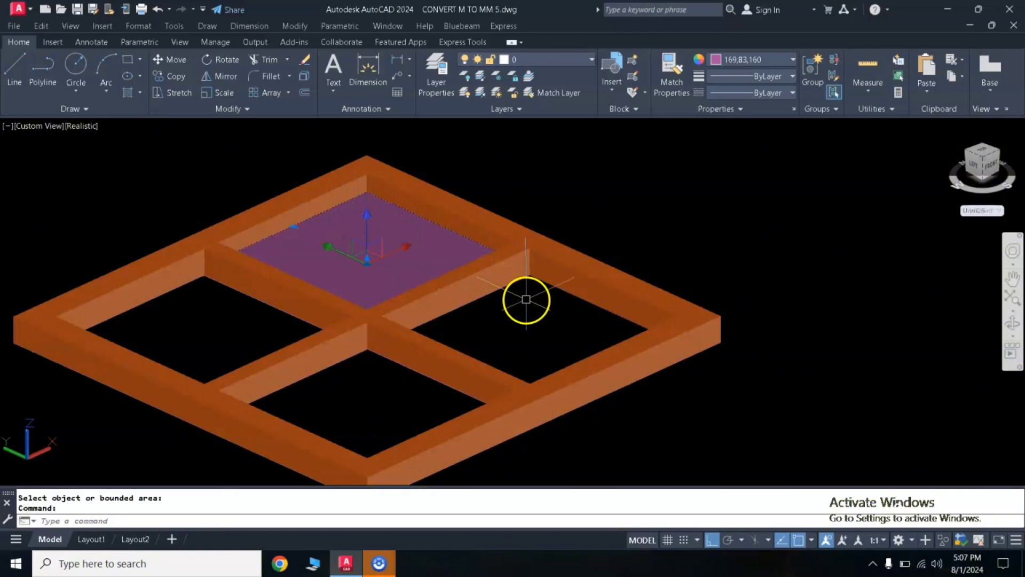
pyautogui.write('m')
pyautogui.press('Return')
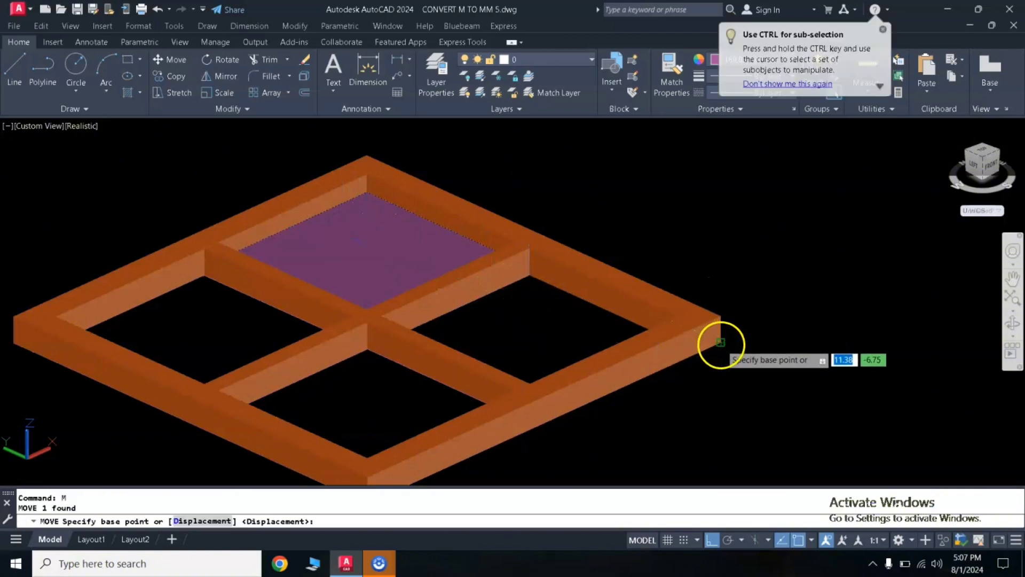
pyautogui.click(720, 343)
pyautogui.click(720, 332)
# Try mirroring the glass pane across the bar running along X, and undo that mirror
pyautogui.click(344, 286)
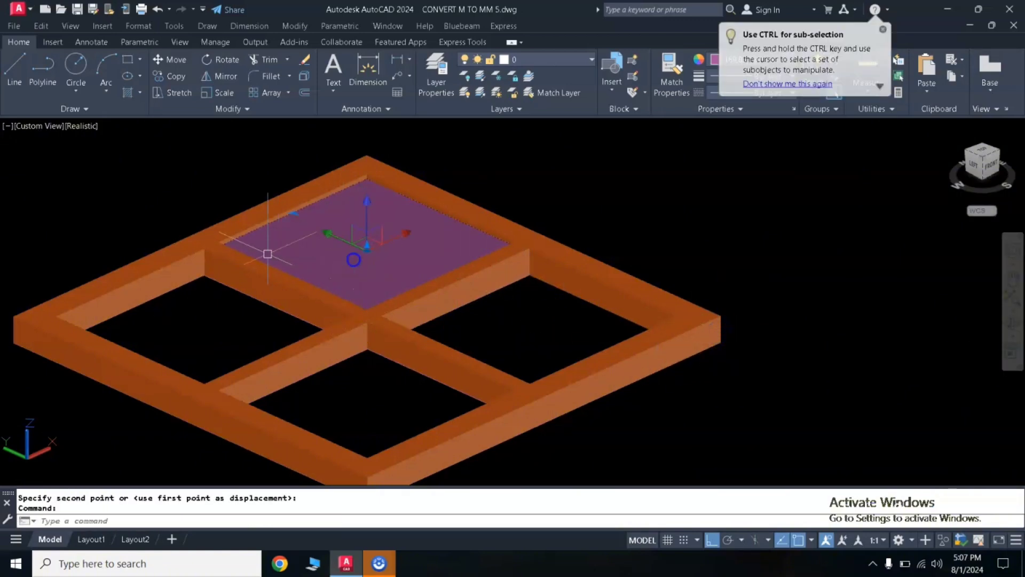
pyautogui.write('mi')
pyautogui.press('Return')
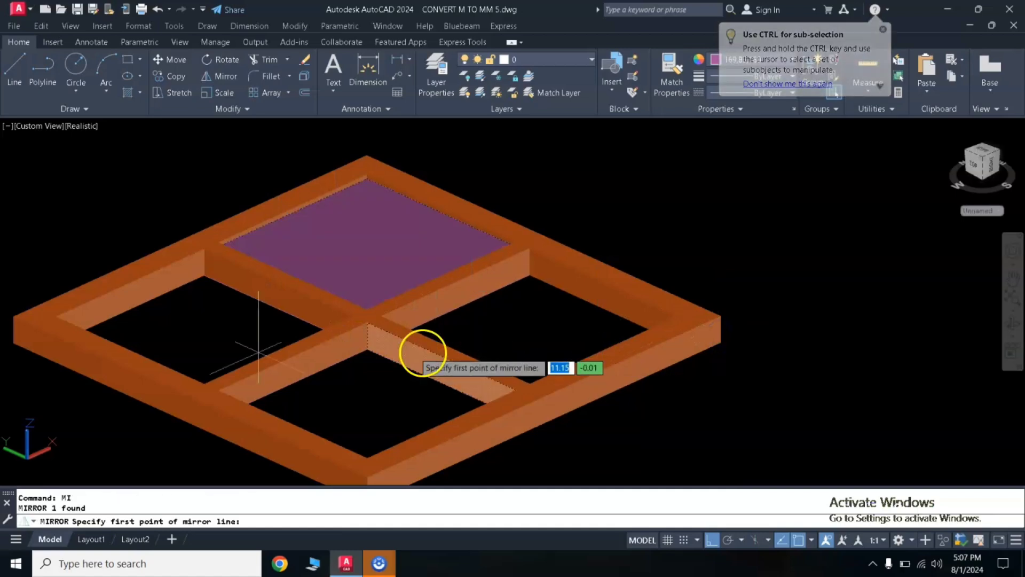
pyautogui.click(198, 427)
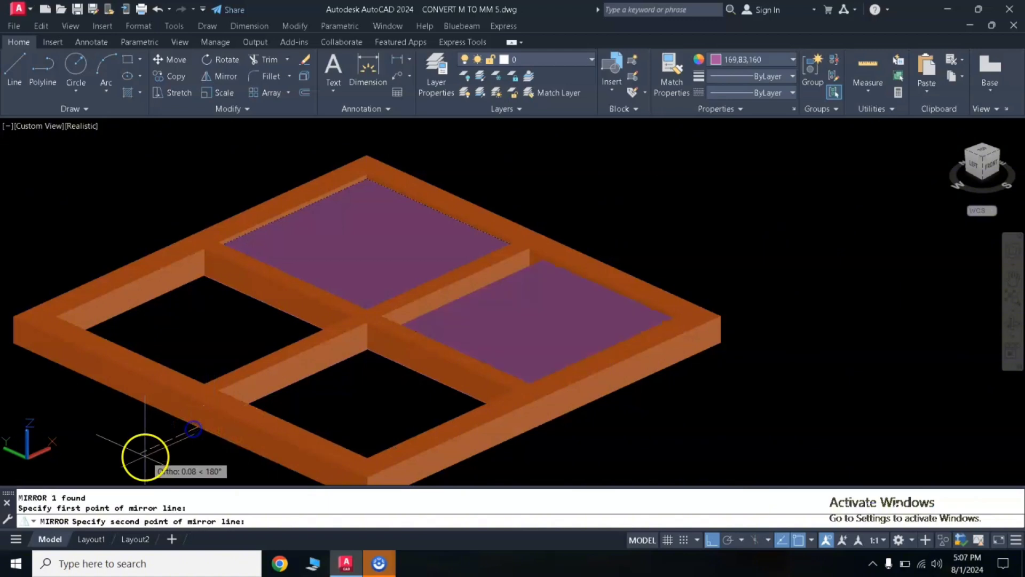
pyautogui.click(145, 456)
pyautogui.press('Return')
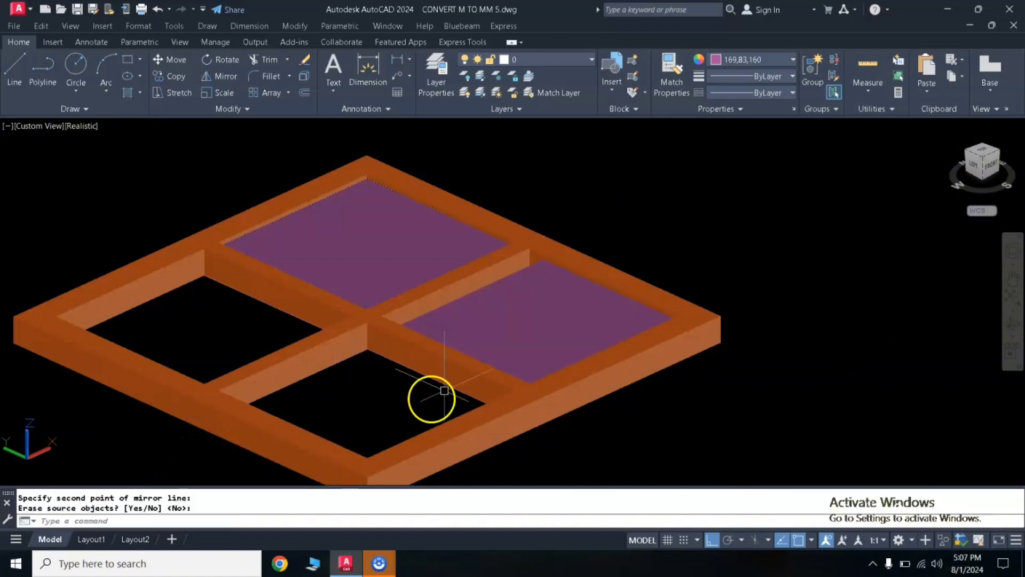
pyautogui.write('u')
pyautogui.press('Return')
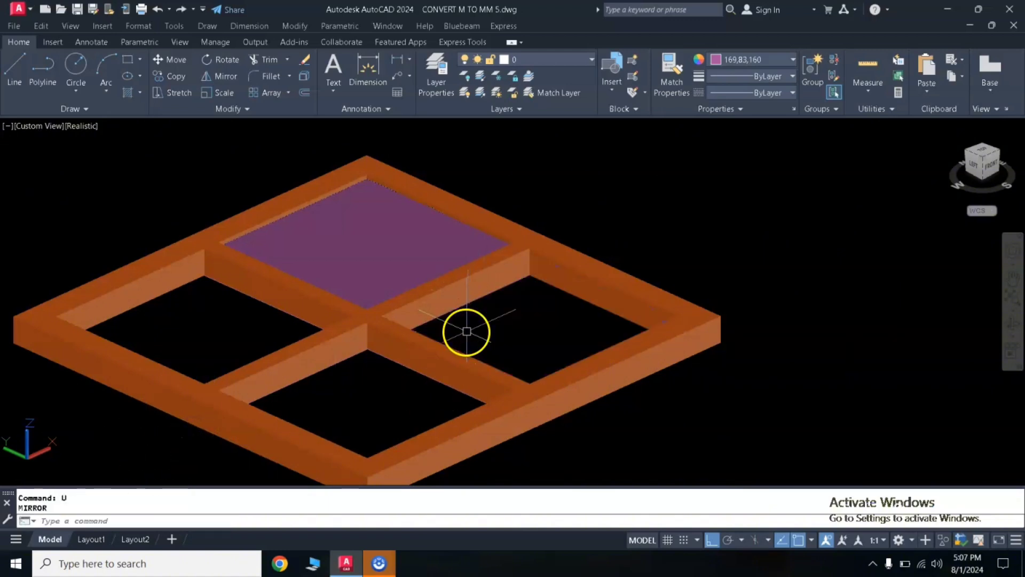
# Mirror the glass pane across the bar running along Y, using the frame edge's midpoint and keeping the original
pyautogui.scroll(-2, 488, 301)
pyautogui.click(443, 263)
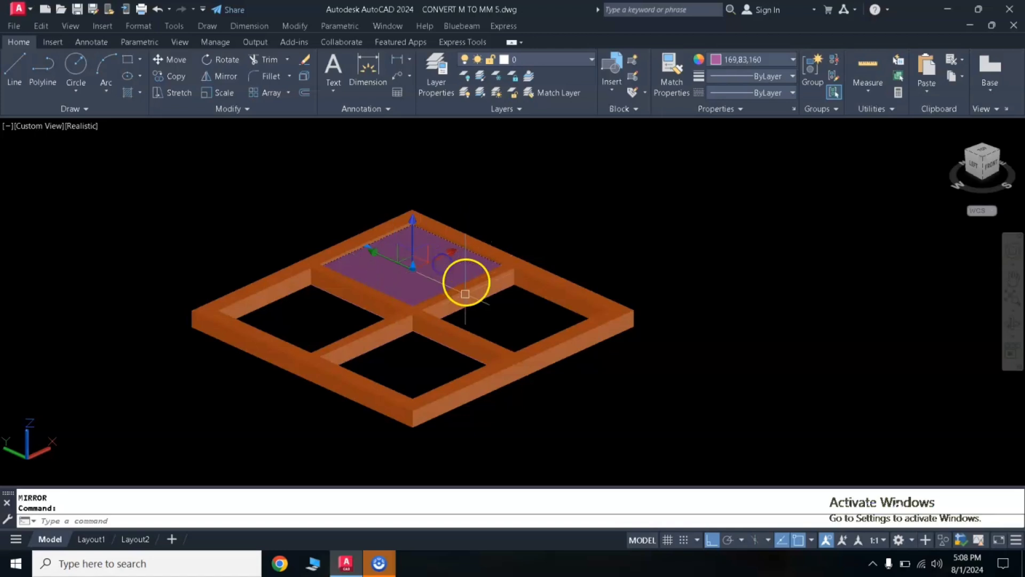
pyautogui.write('mi')
pyautogui.press('Return')
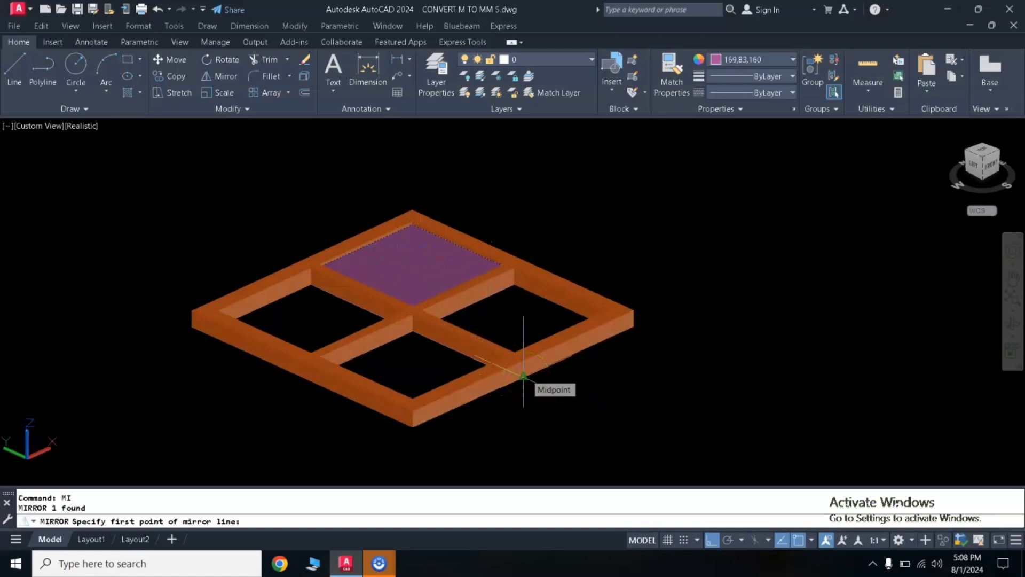
pyautogui.click(523, 376)
pyautogui.click(587, 397)
pyautogui.press('Return')
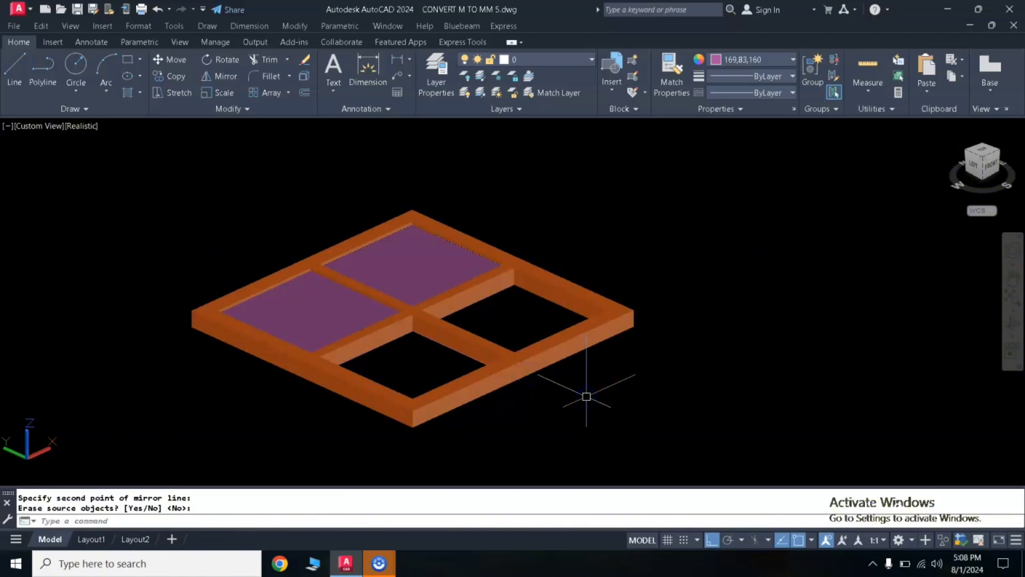
# Mirror both glass panes across the bar running along X into the two empty openings, keeping the originals
pyautogui.press('Return')
pyautogui.click(415, 268)
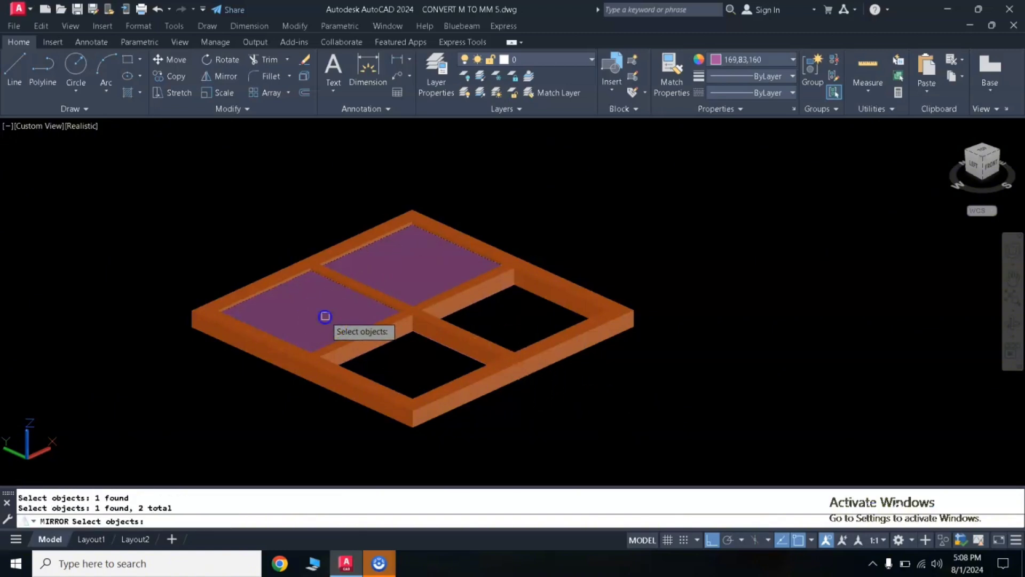
pyautogui.press('Return')
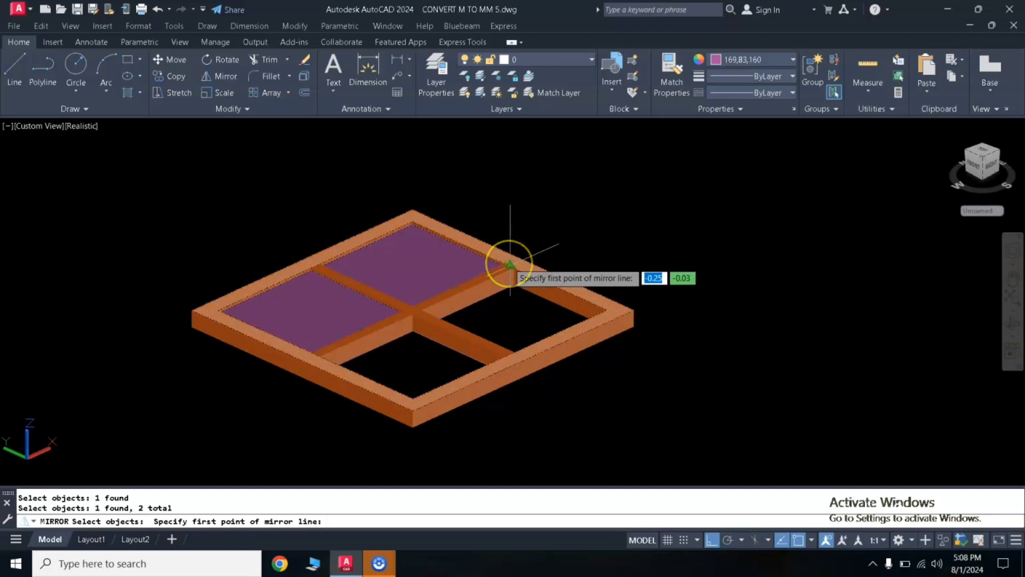
pyautogui.click(510, 264)
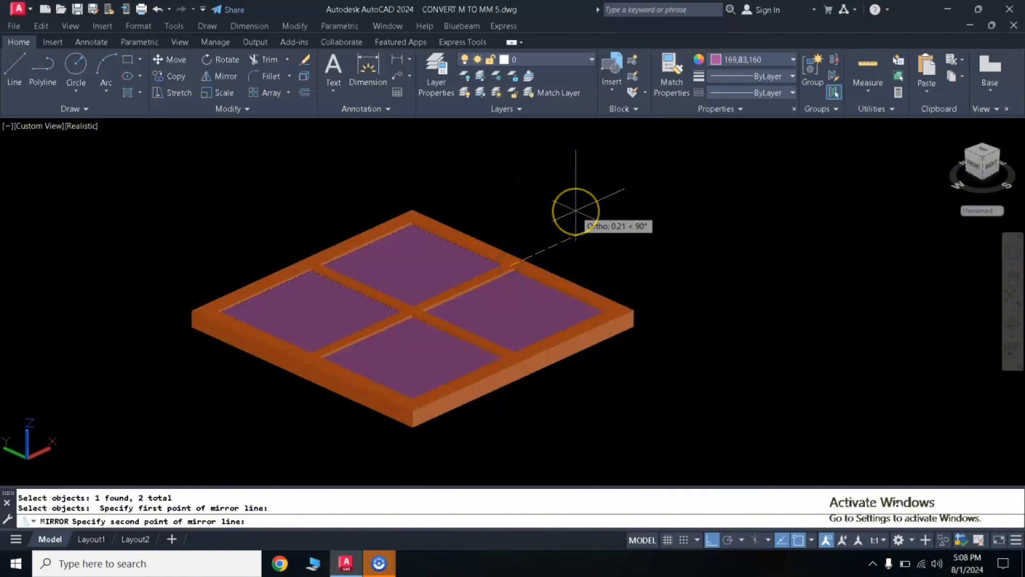
pyautogui.click(576, 210)
pyautogui.press('Return')
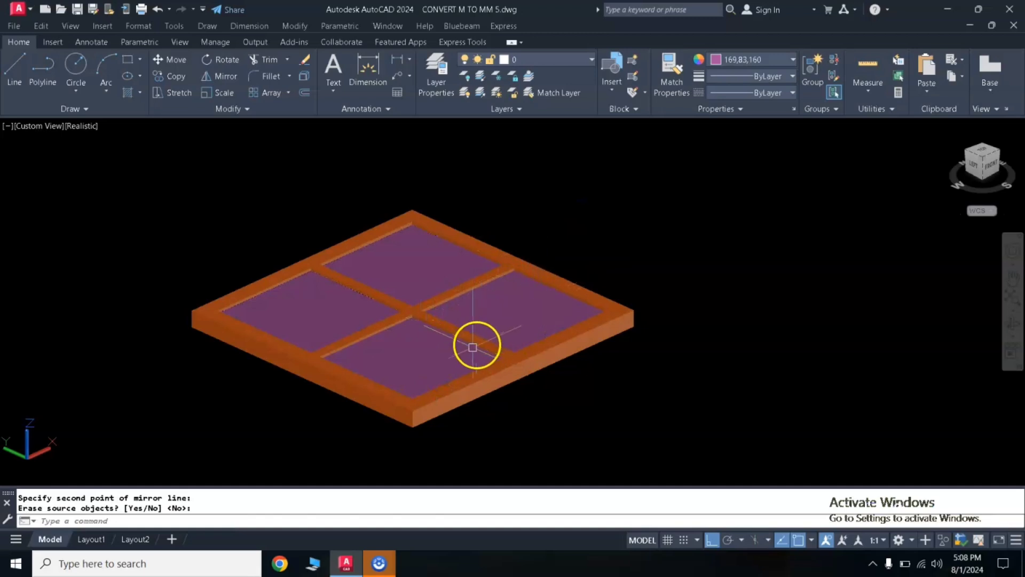
# Group the frame, bars and glass panes of the small window into one object
pyautogui.scroll(-3, 473, 345)
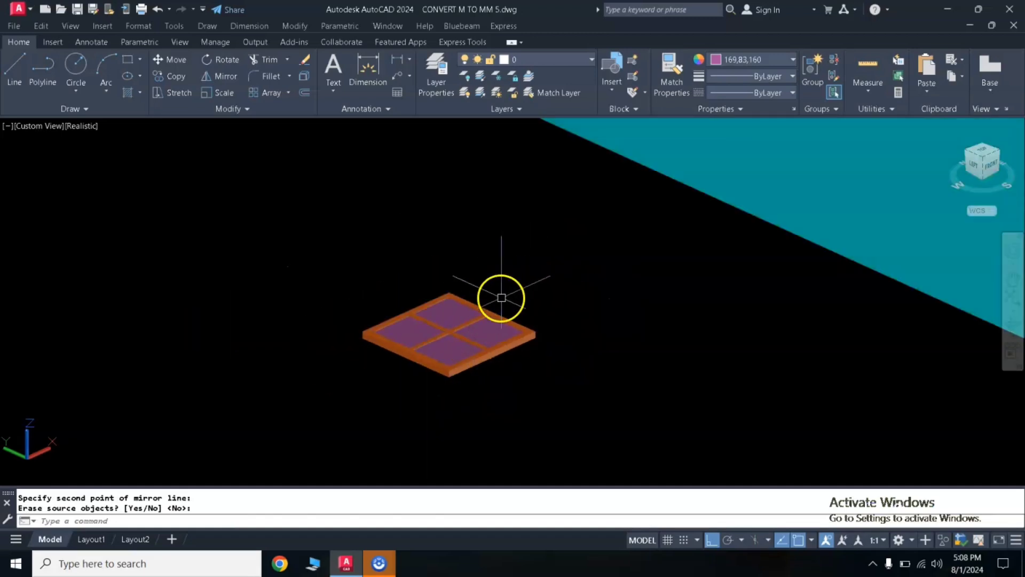
pyautogui.click(575, 245)
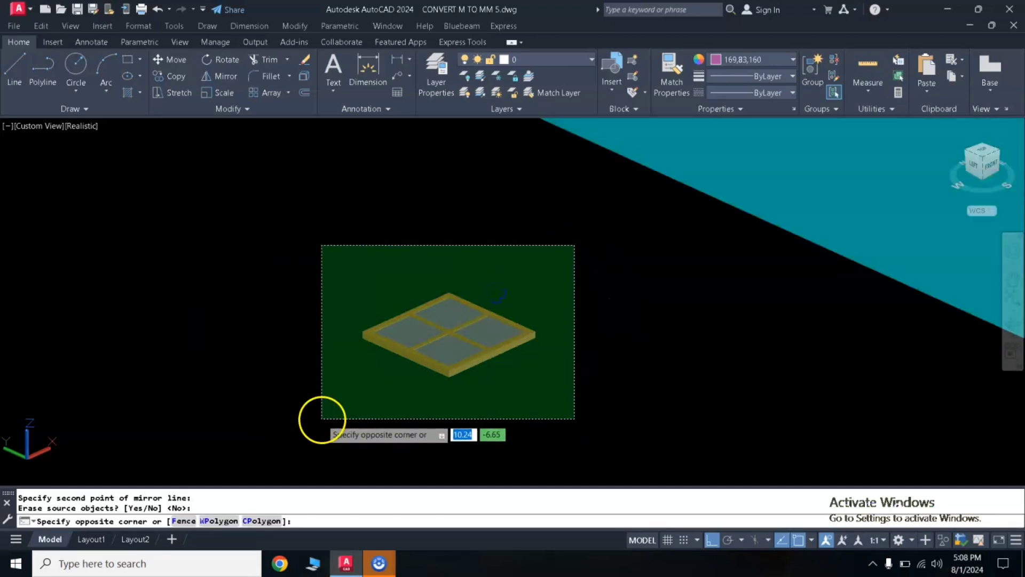
pyautogui.click(321, 419)
pyautogui.write('gro')
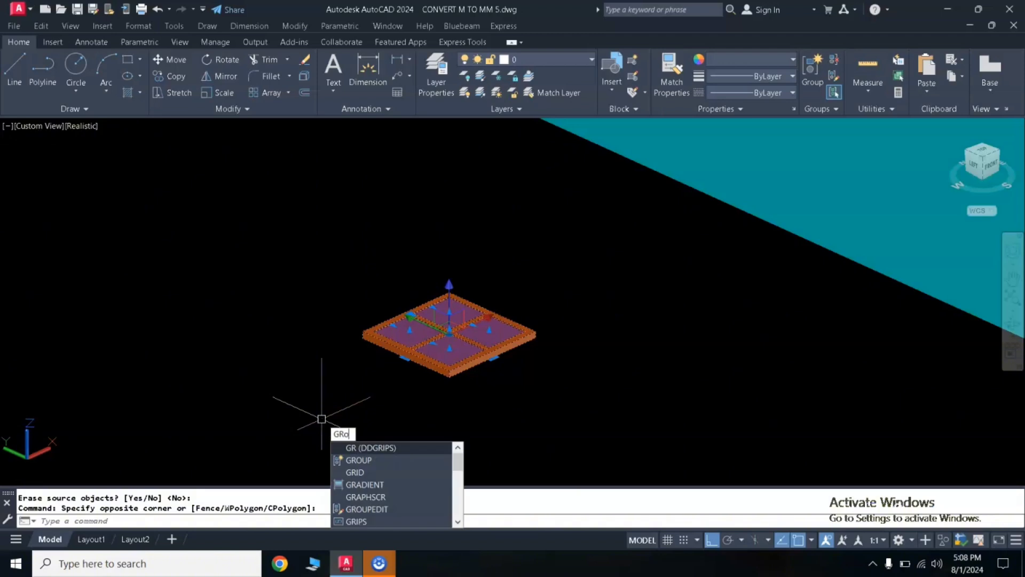
pyautogui.click(369, 450)
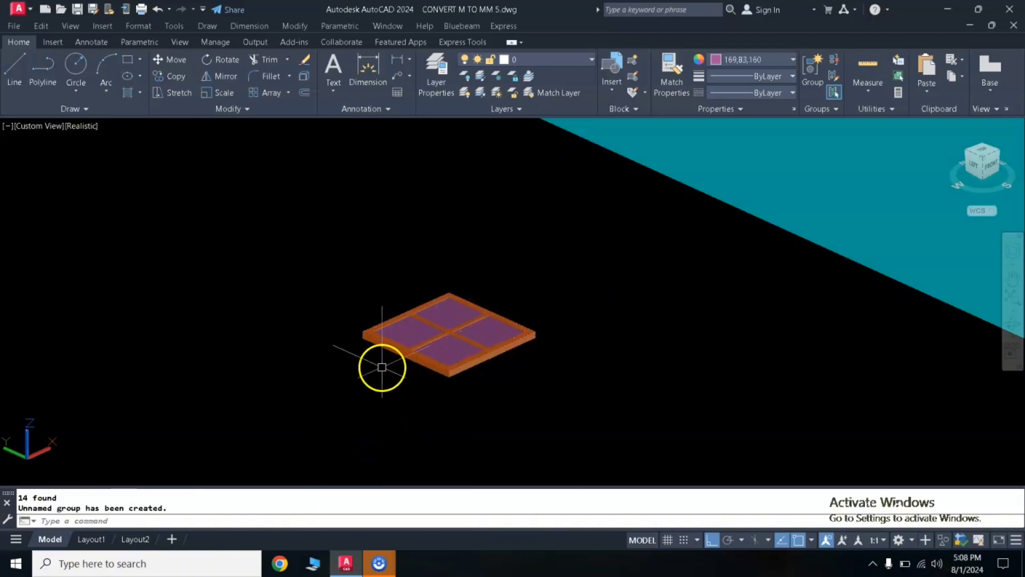
# Rotate the grouped small window 90° in 3D about a two-point axis along its edge parallel to Y, standing it upright
pyautogui.click(562, 252)
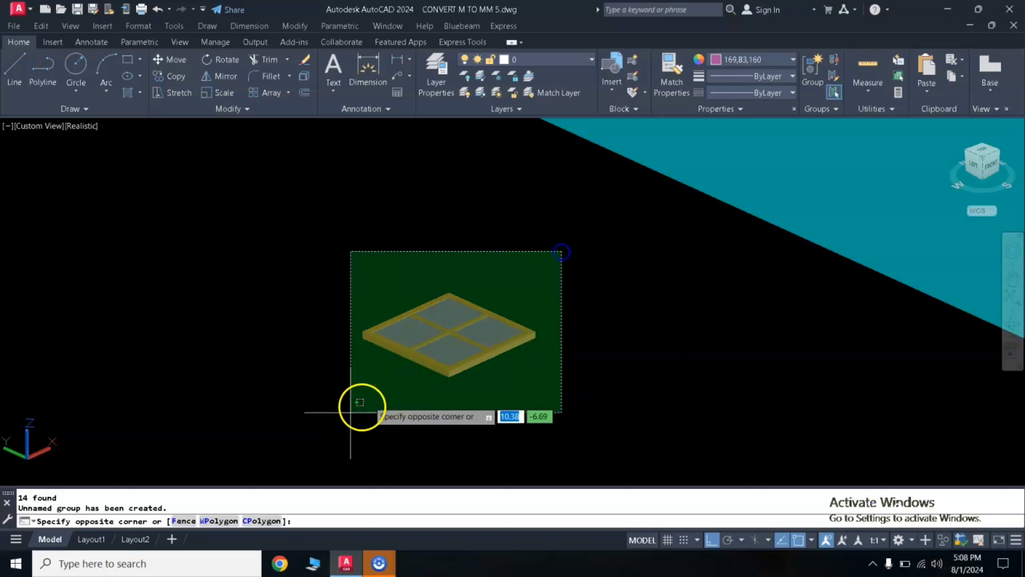
pyautogui.click(354, 413)
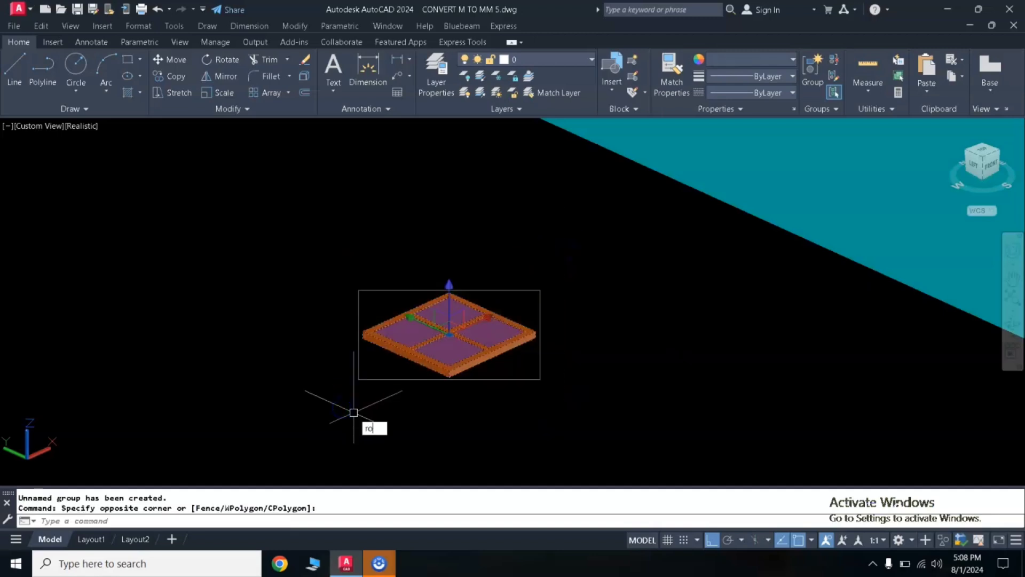
pyautogui.write('ro')
pyautogui.click(419, 467)
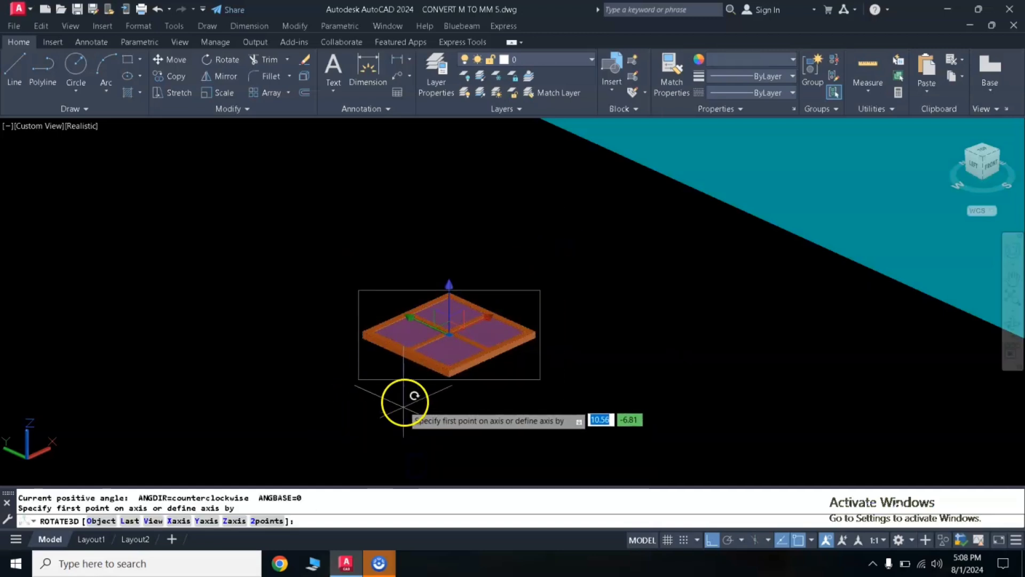
pyautogui.click(272, 520)
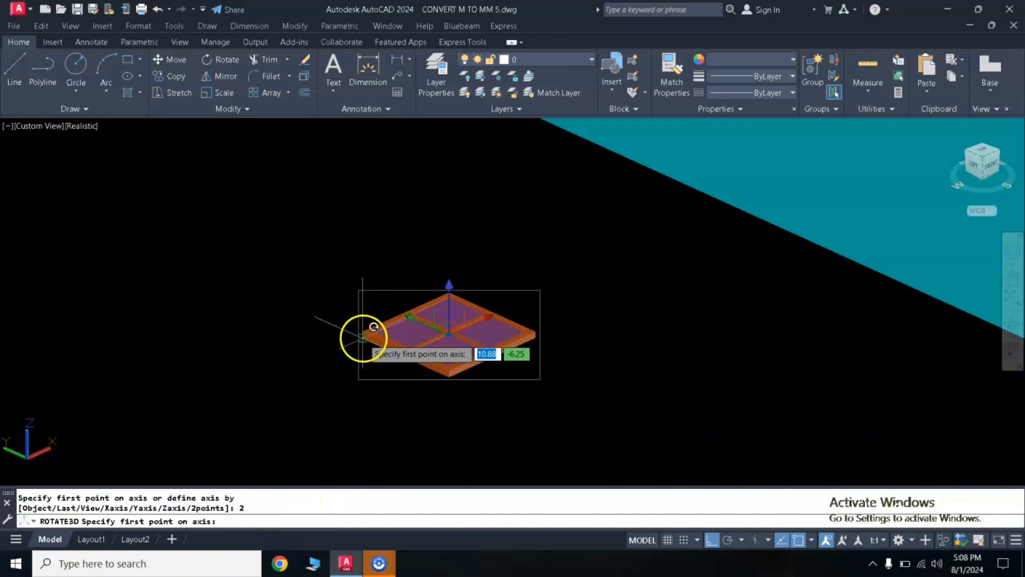
pyautogui.click(365, 338)
pyautogui.click(500, 414)
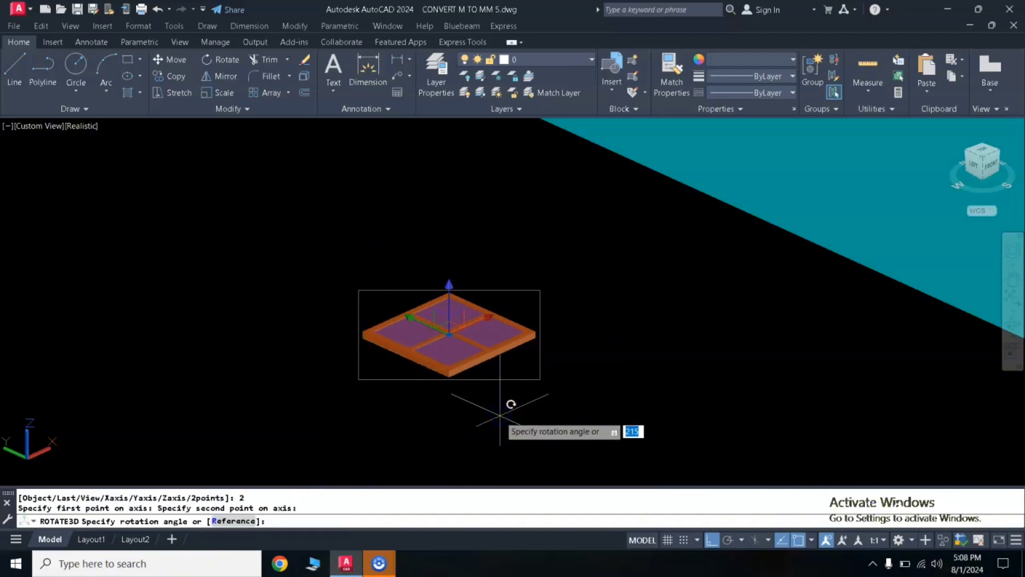
pyautogui.press('Return')
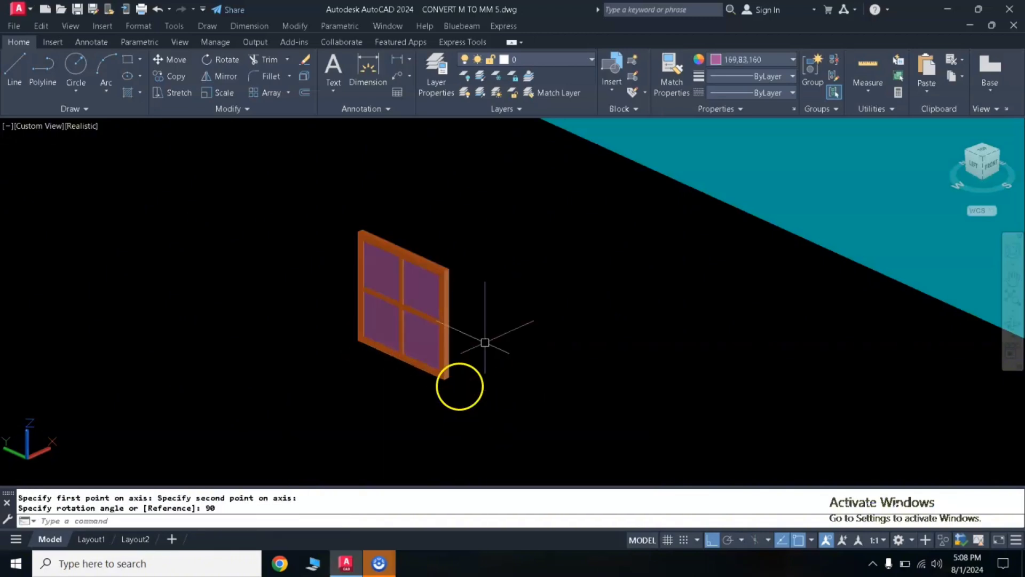
# Move the upright window with MOCORO from its lower corner edge's midpoint to the sill edge's midpoint in the side wall's small opening nearer the front
pyautogui.click(503, 219)
pyautogui.click(298, 421)
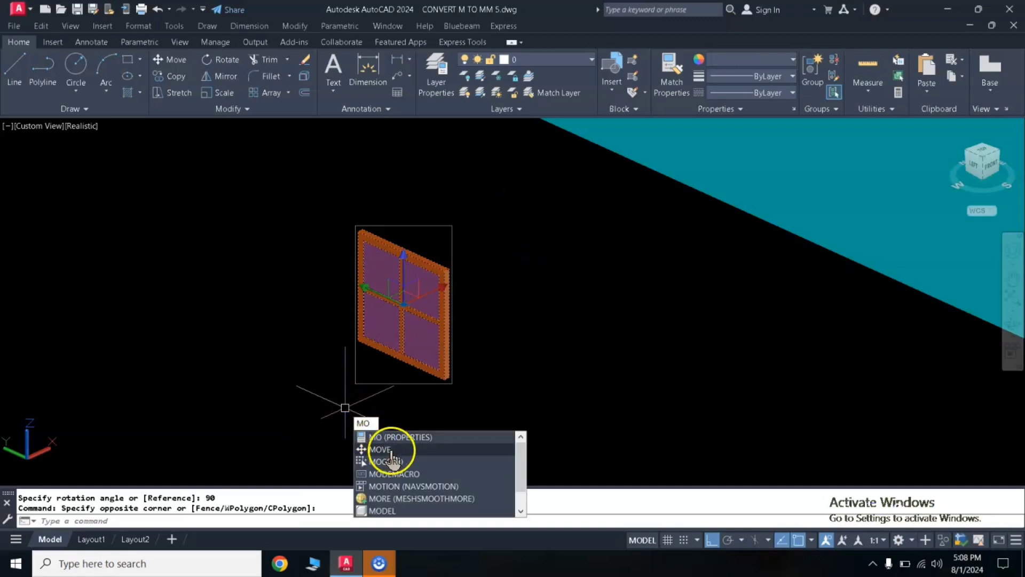
pyautogui.click(422, 462)
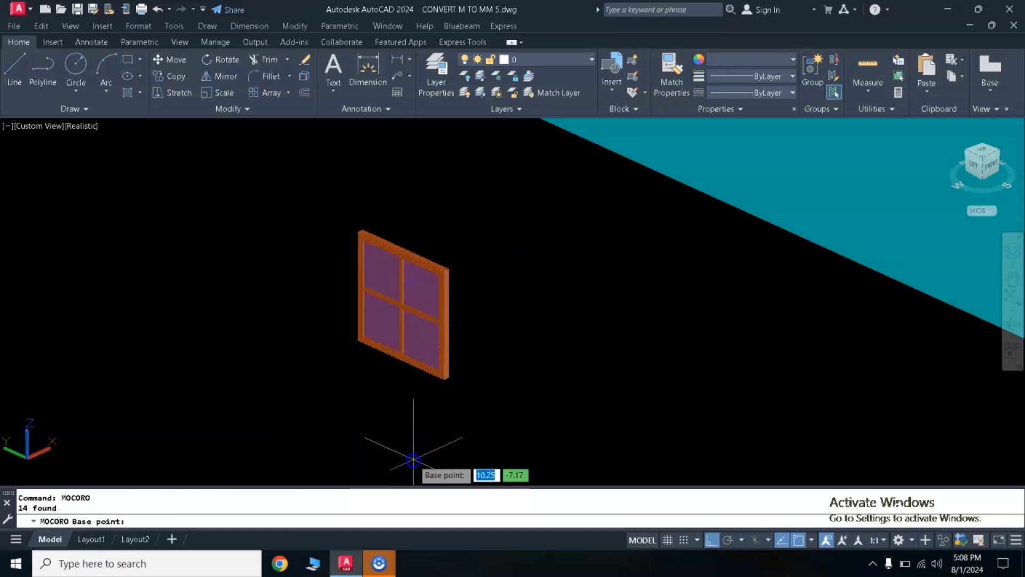
pyautogui.scroll(-3, 451, 390)
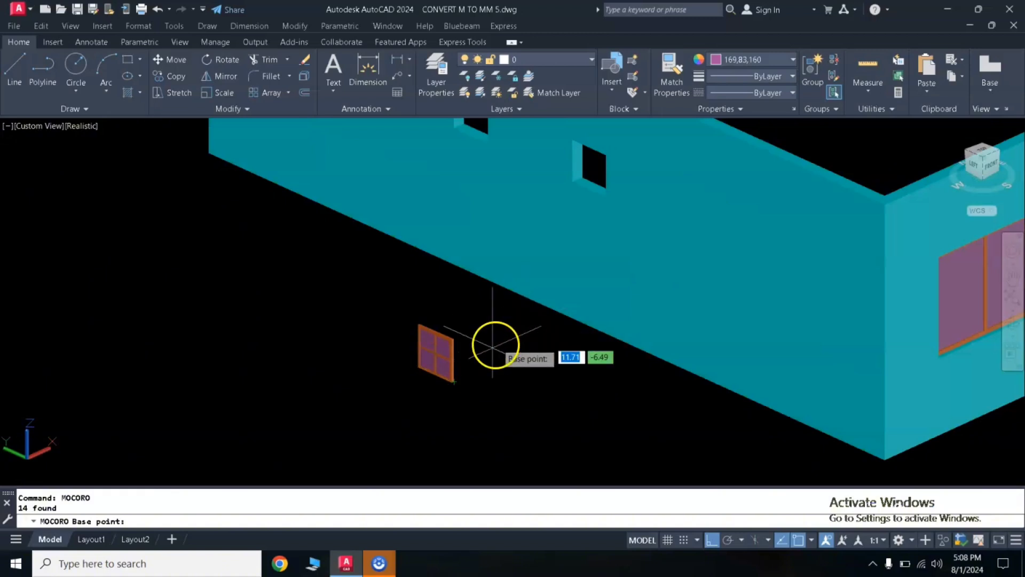
pyautogui.scroll(3, 427, 353)
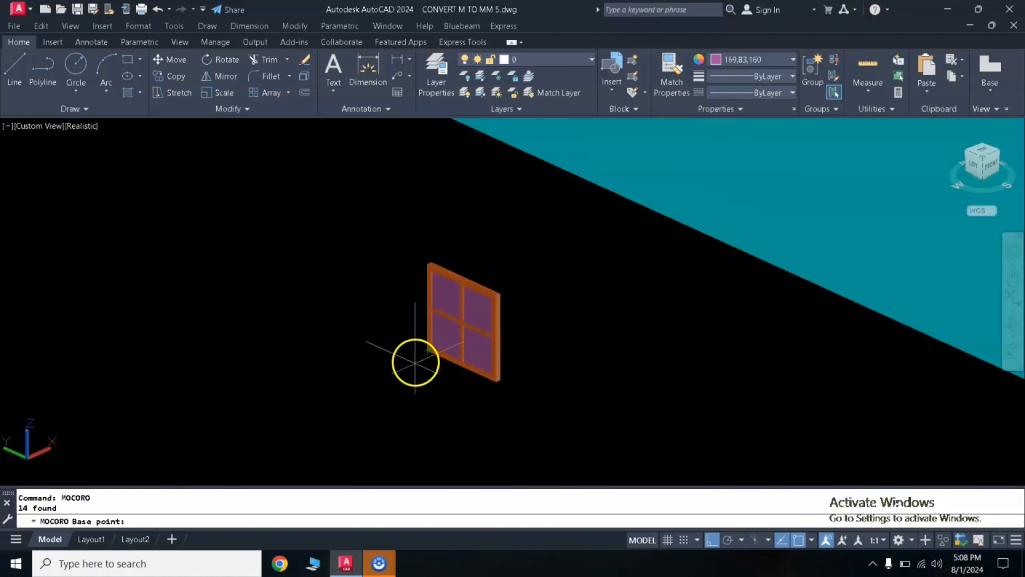
pyautogui.scroll(4, 427, 355)
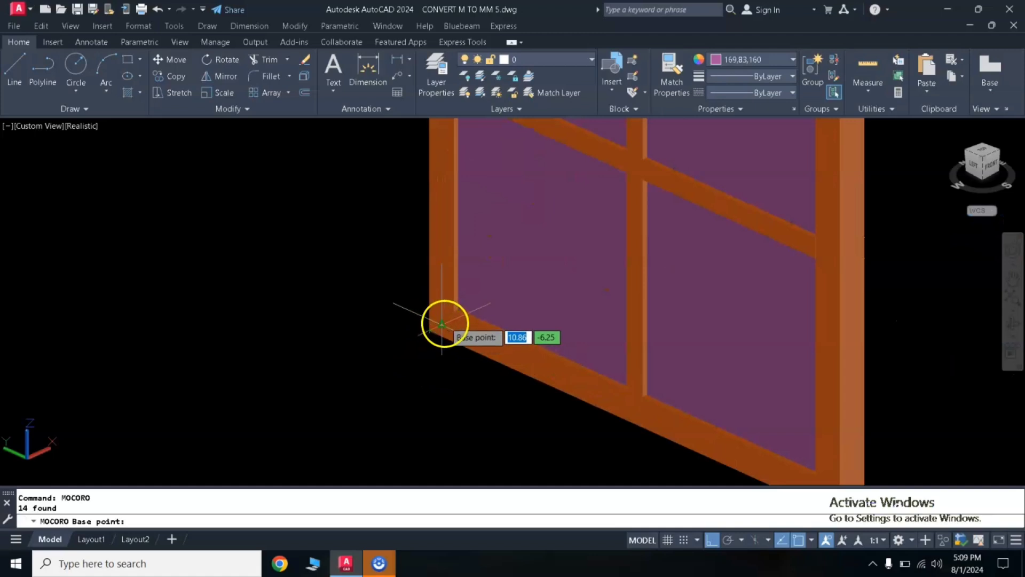
pyautogui.click(443, 324)
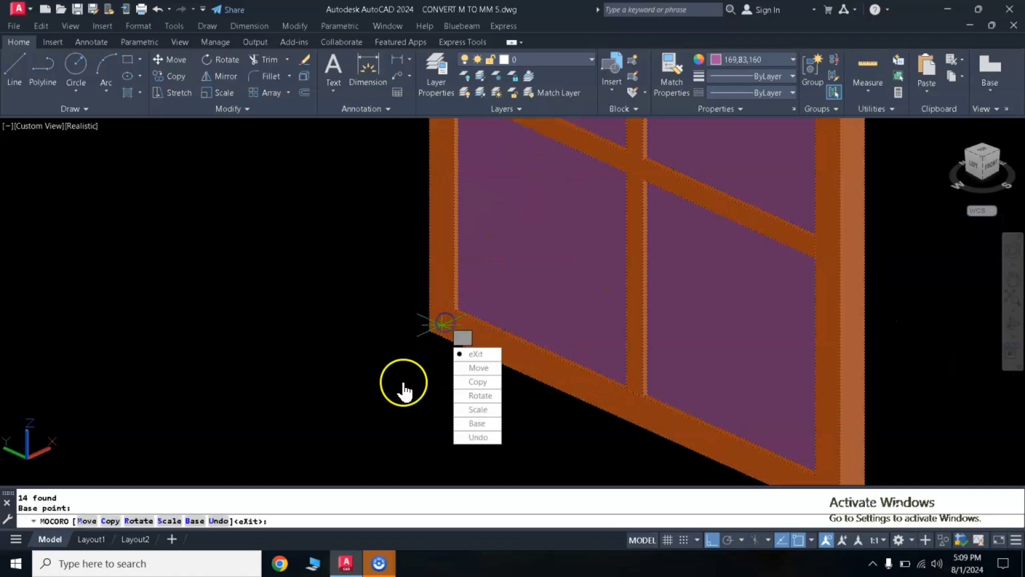
pyautogui.click(470, 372)
pyautogui.scroll(-4, 457, 313)
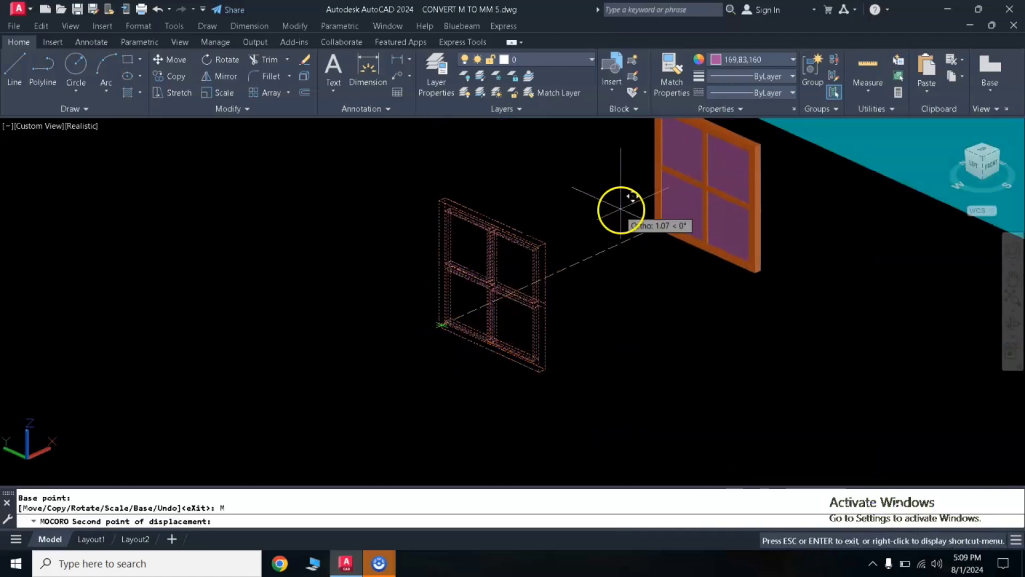
pyautogui.scroll(3, 588, 240)
pyautogui.scroll(-4, 457, 356)
pyautogui.scroll(5, 531, 257)
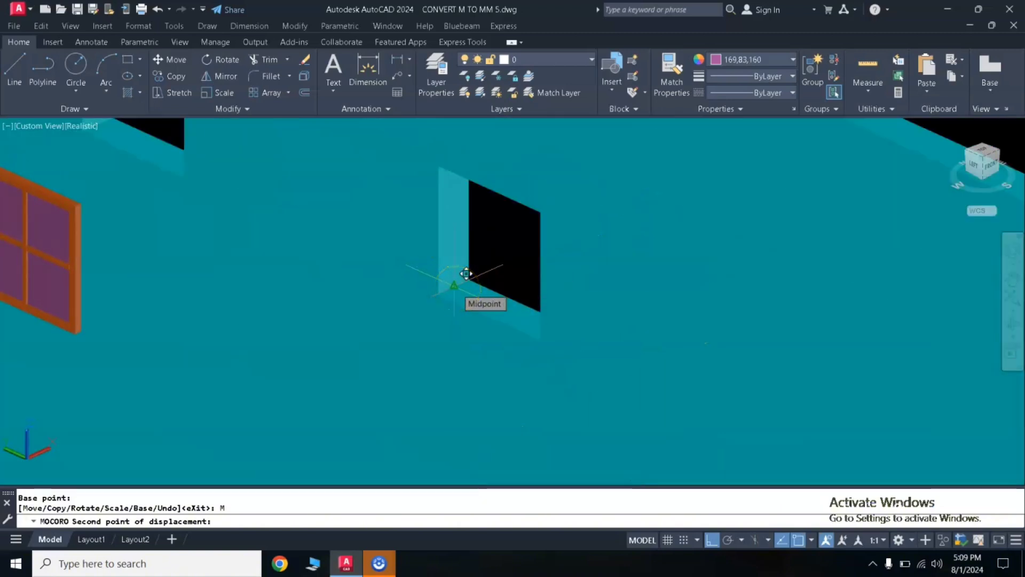
pyautogui.click(467, 274)
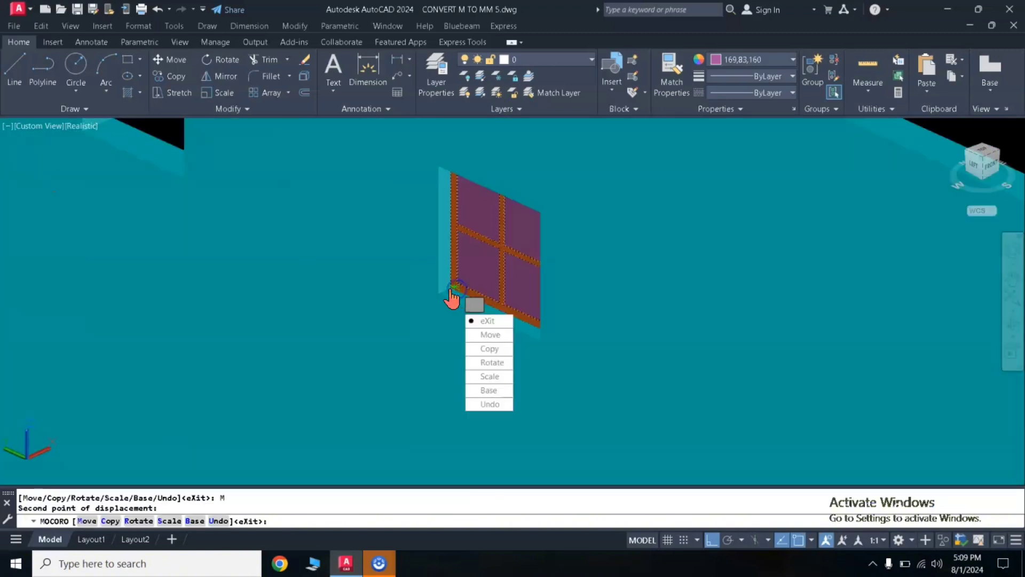
# Copy the small window into the other small opening of the same side wall, snapping to the sill edge's midpoint
pyautogui.click(490, 349)
pyautogui.moveTo(206, 167); pyautogui.dragTo(397, 336, button='middle')
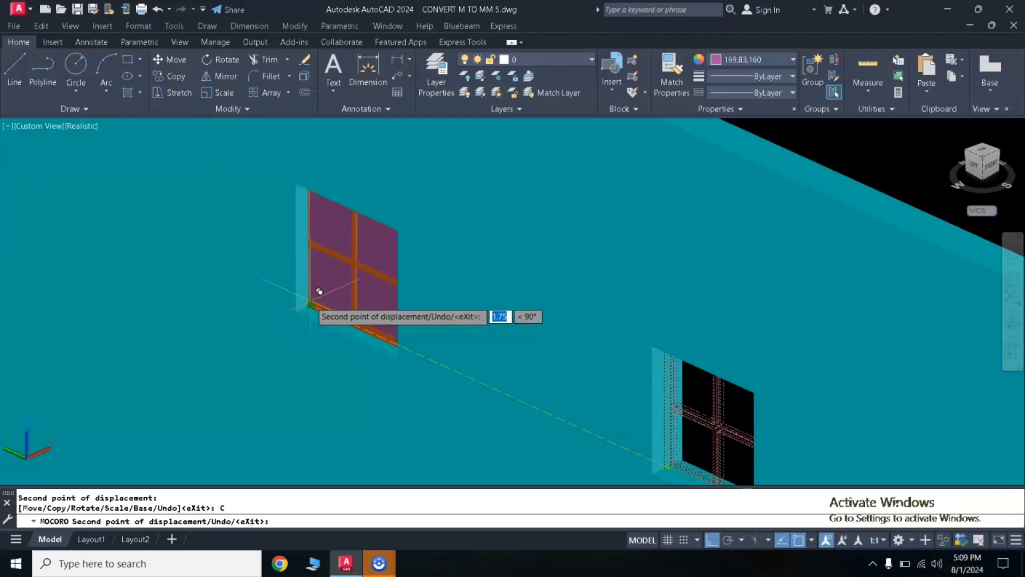
pyautogui.scroll(-4, 454, 208)
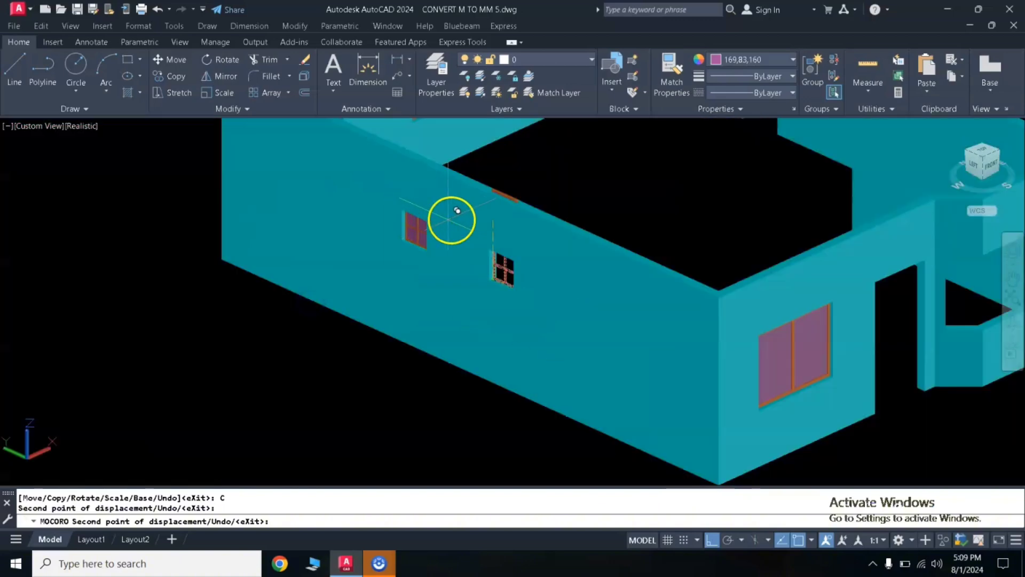
# Turn ortho off and place another copy of the small window in free space near the back wall, ending the copying
pyautogui.scroll(-3, 458, 211)
pyautogui.scroll(3, 468, 235)
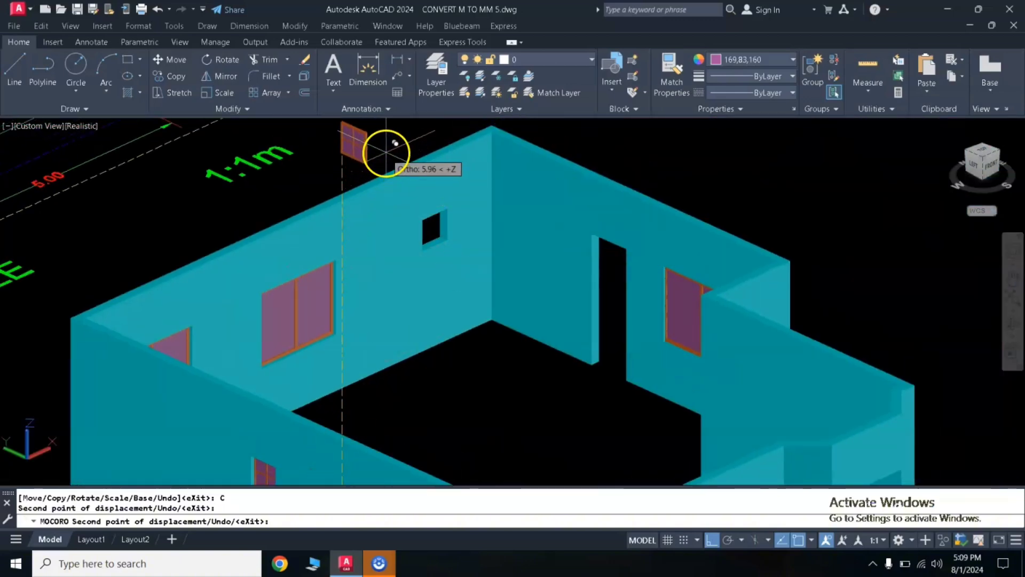
pyautogui.moveTo(468, 184); pyautogui.dragTo(366, 329, button='middle')
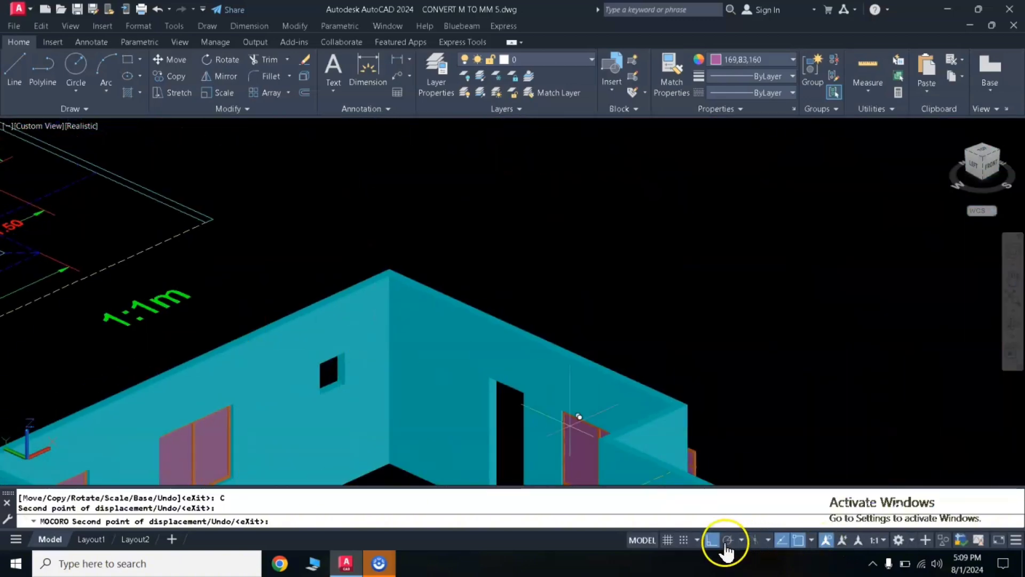
pyautogui.click(713, 540)
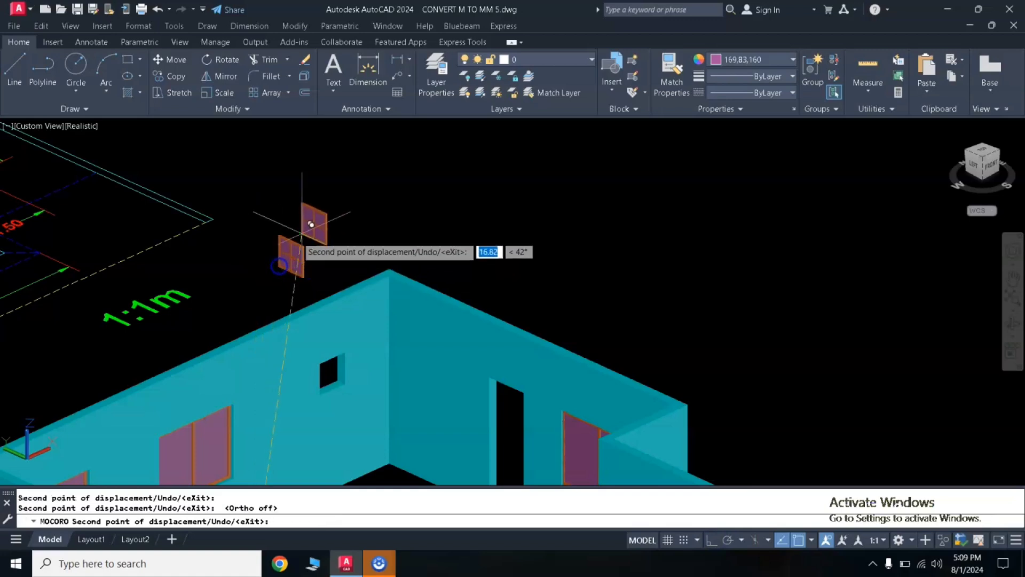
pyautogui.rightClick(348, 261)
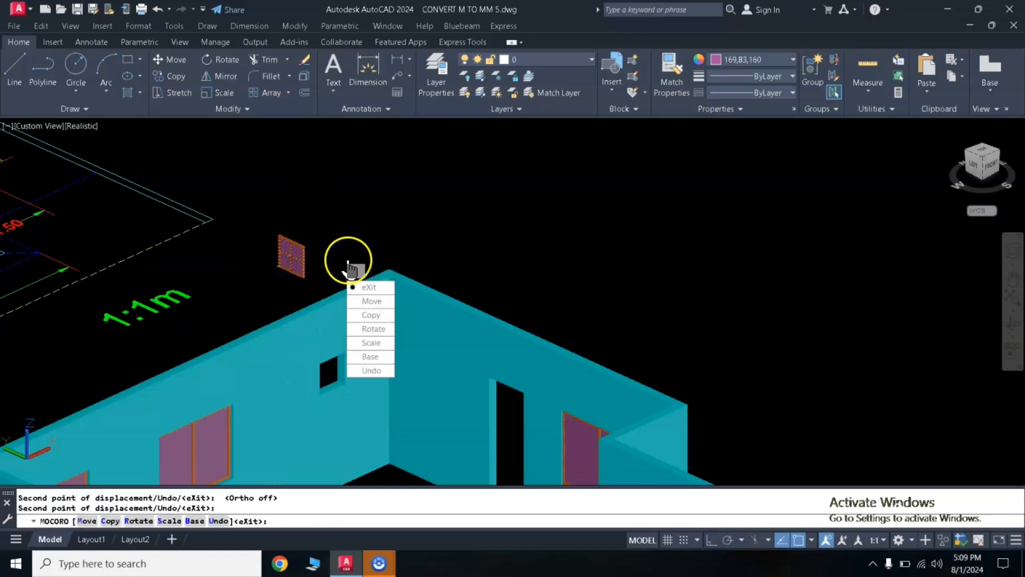
# Rotate the free window copy a quarter turn with ortho on so it lies parallel to the back wall
pyautogui.click(375, 329)
pyautogui.press('F8')
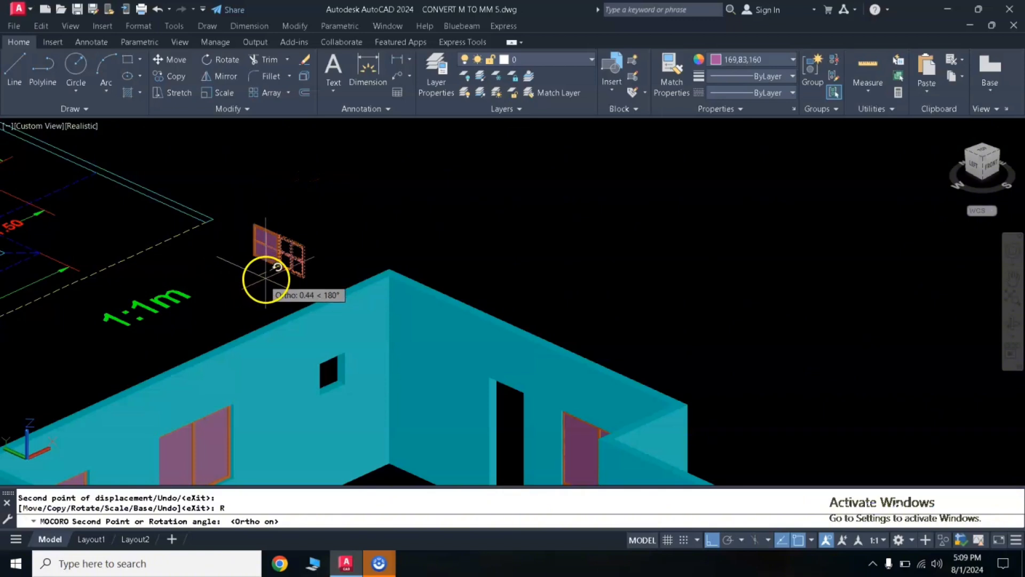
pyautogui.scroll(2, 267, 294)
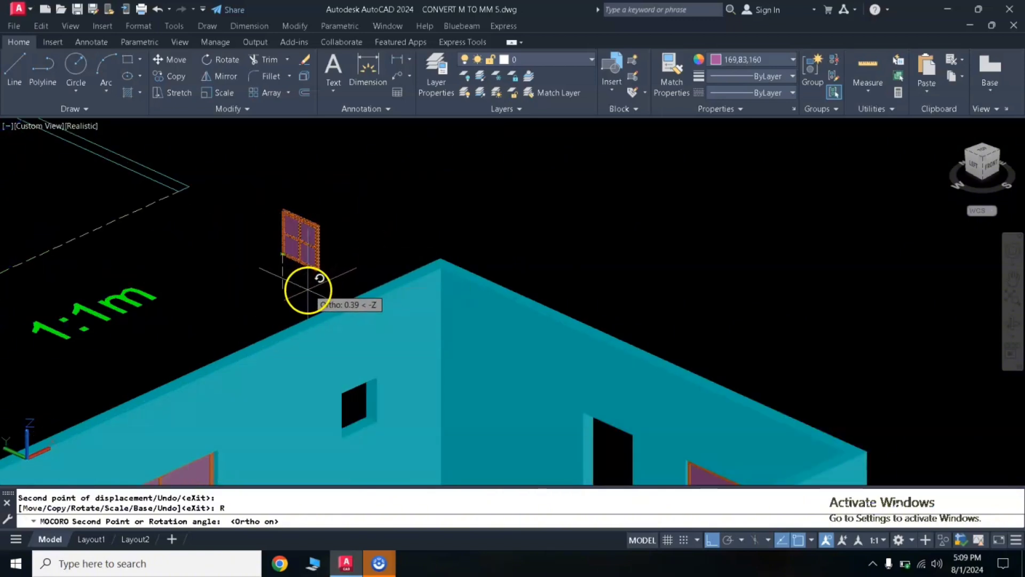
pyautogui.click(331, 285)
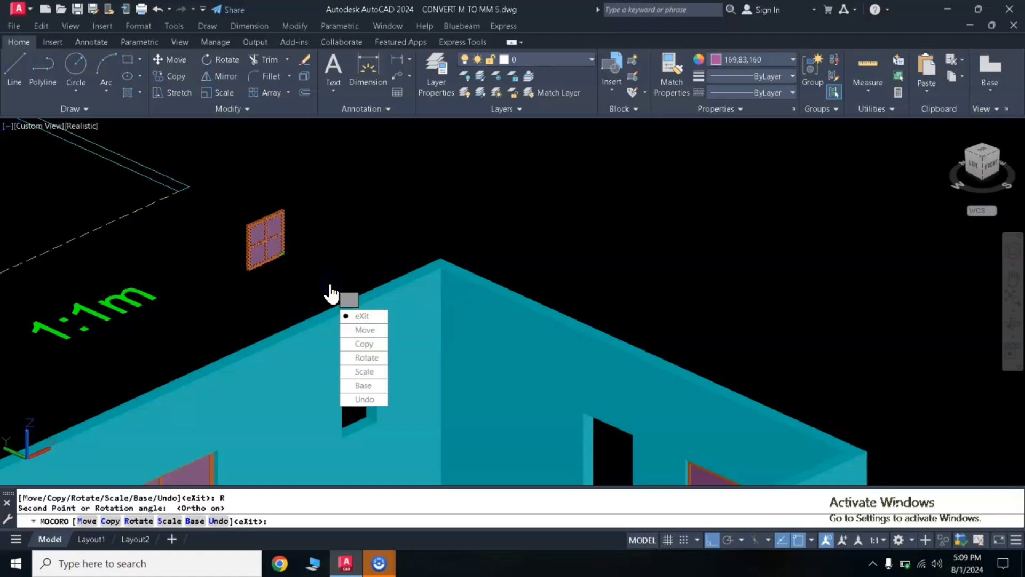
pyautogui.click(367, 359)
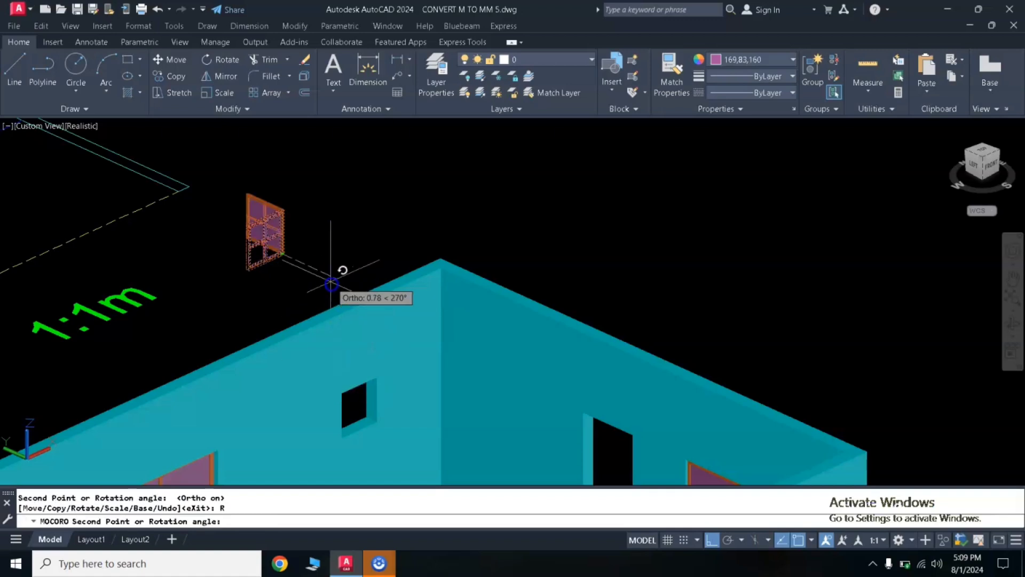
pyautogui.click(299, 207)
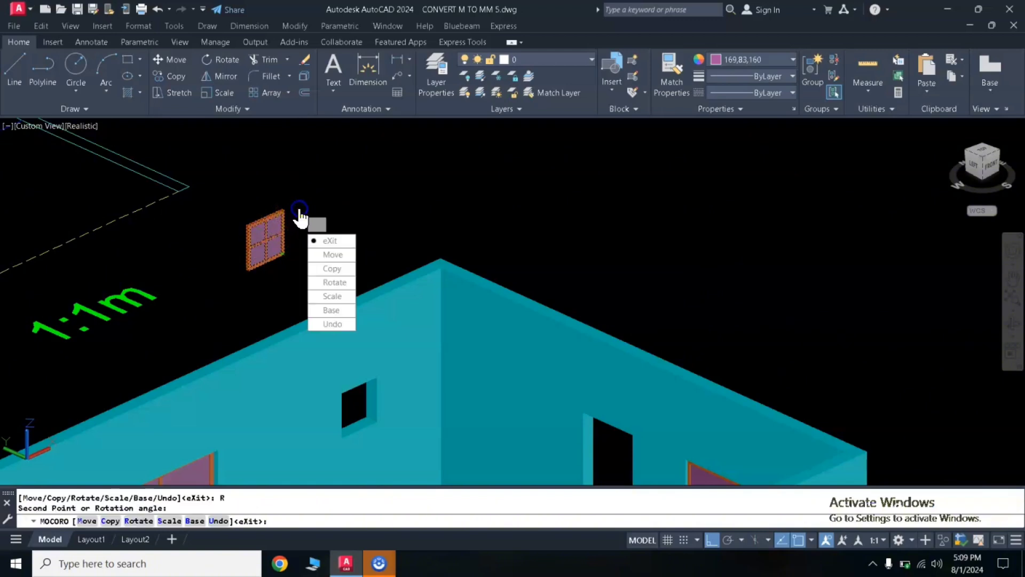
# Move the rotated window into the back wall's small opening at the sill edge's midpoint, with ortho off
pyautogui.click(337, 258)
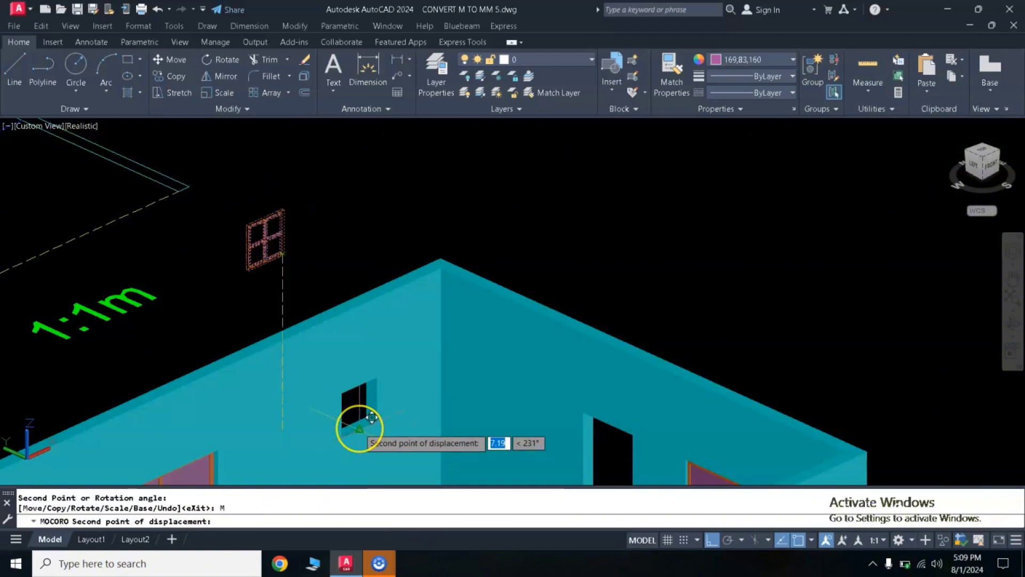
pyautogui.scroll(4, 372, 417)
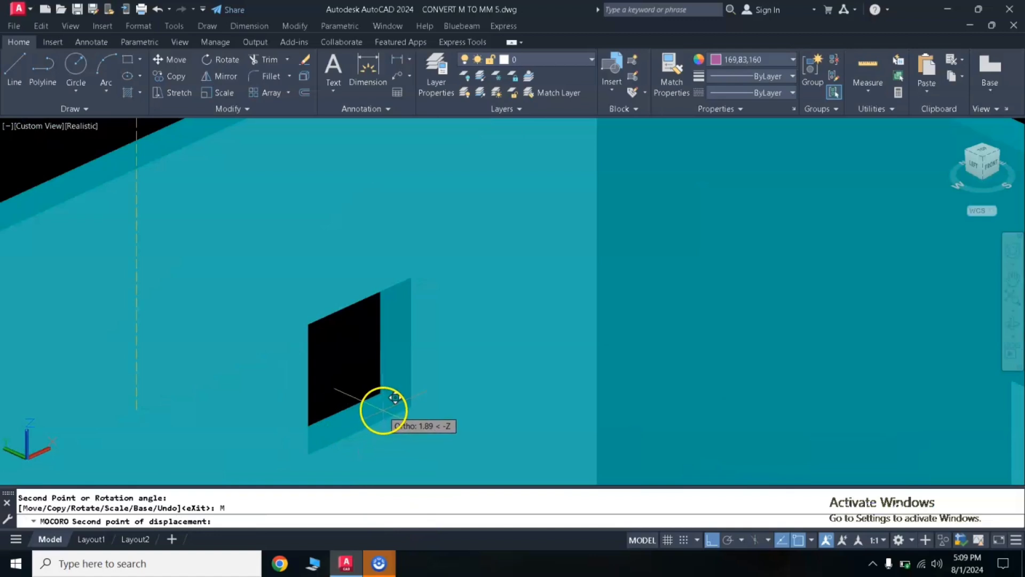
pyautogui.click(721, 542)
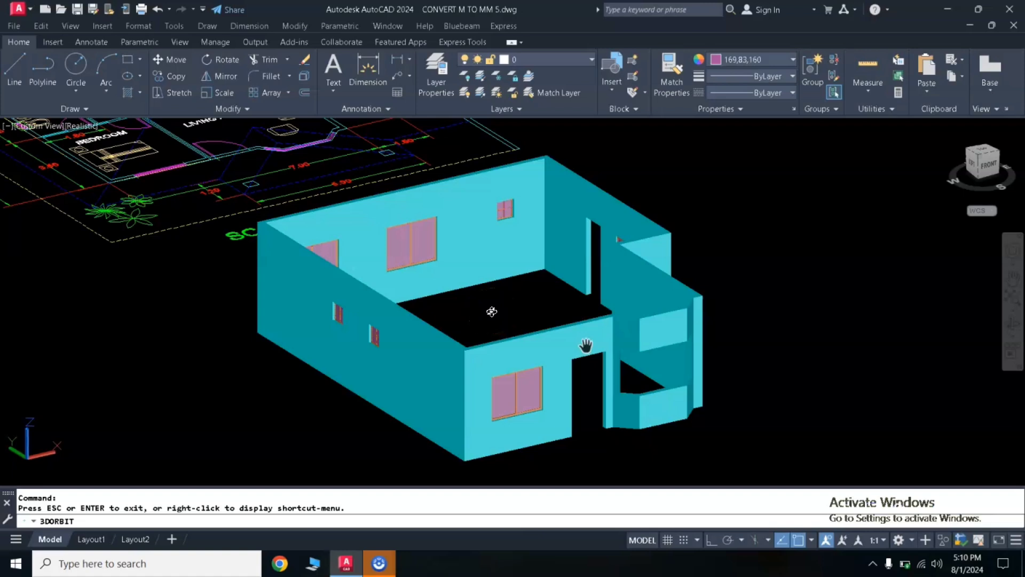
pyautogui.scroll(1, 496, 309)
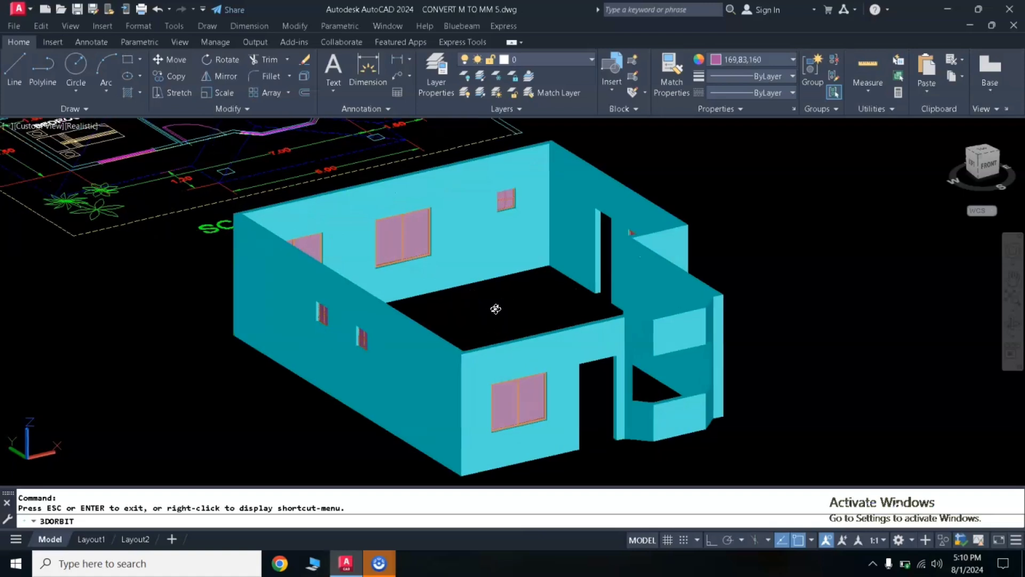
pyautogui.scroll(-1, 496, 309)
pyautogui.scroll(1, 496, 308)
pyautogui.scroll(-1, 496, 309)
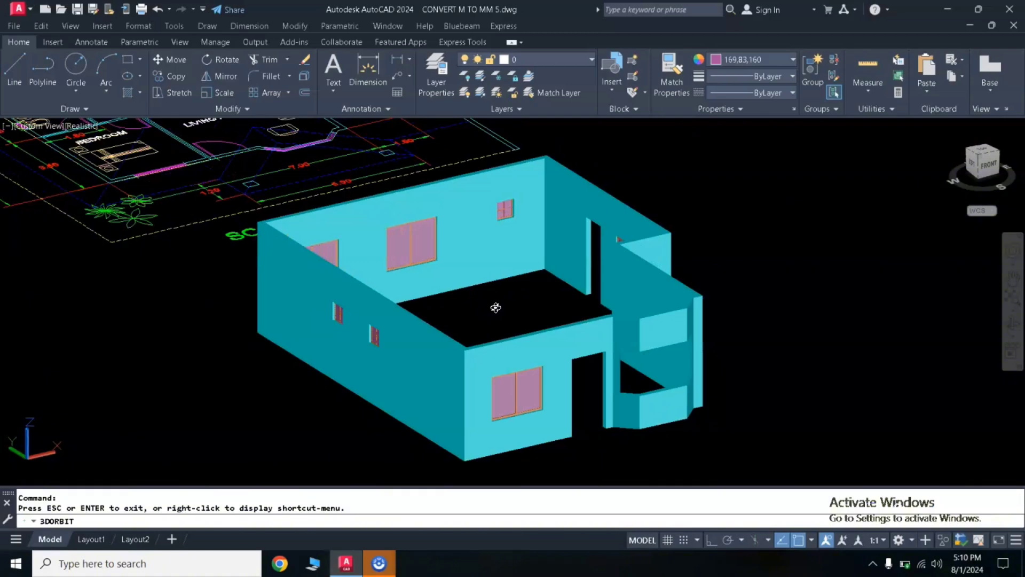